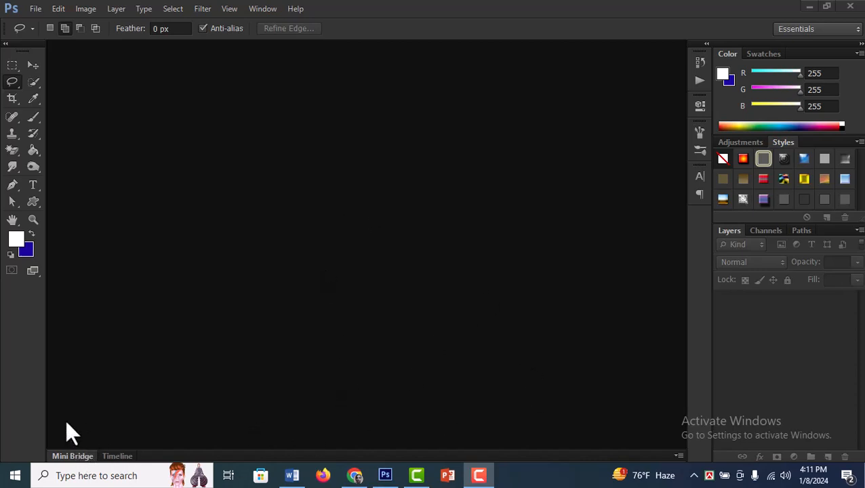
Step: Switch to Word and review the listed steps for Alpha Channel hair masking in the Post document
left_click(291, 476)
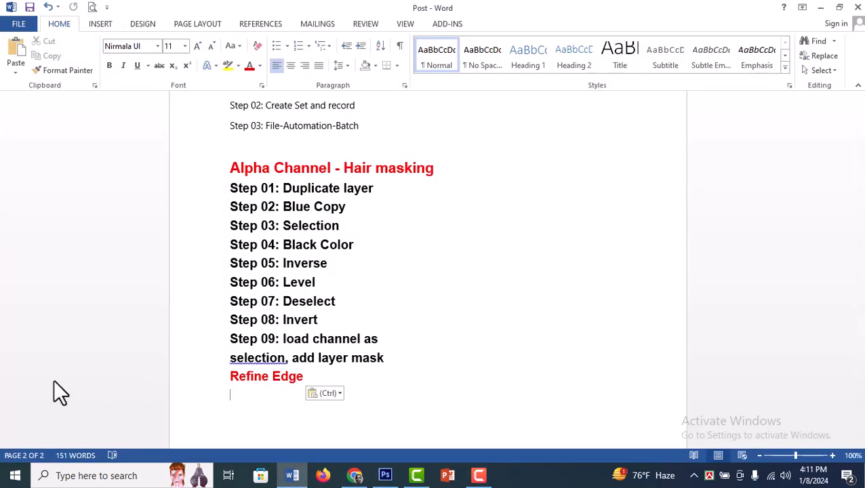
key("F10")
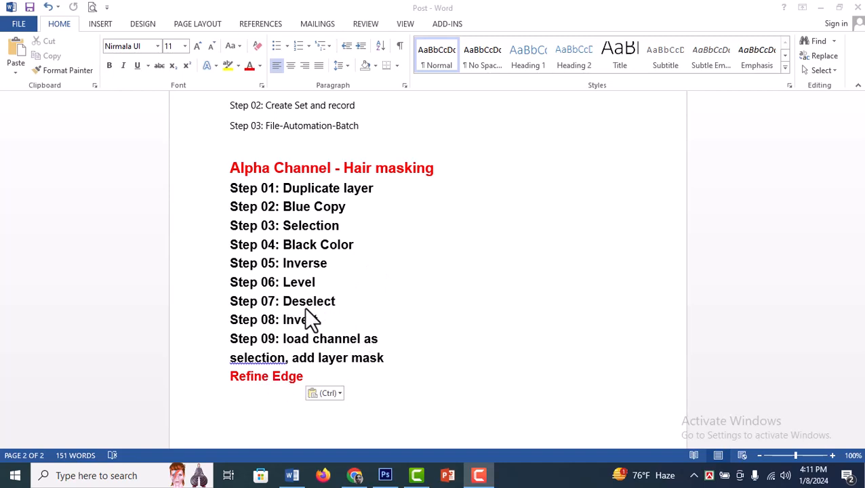
scroll(296, 207, "up", 2)
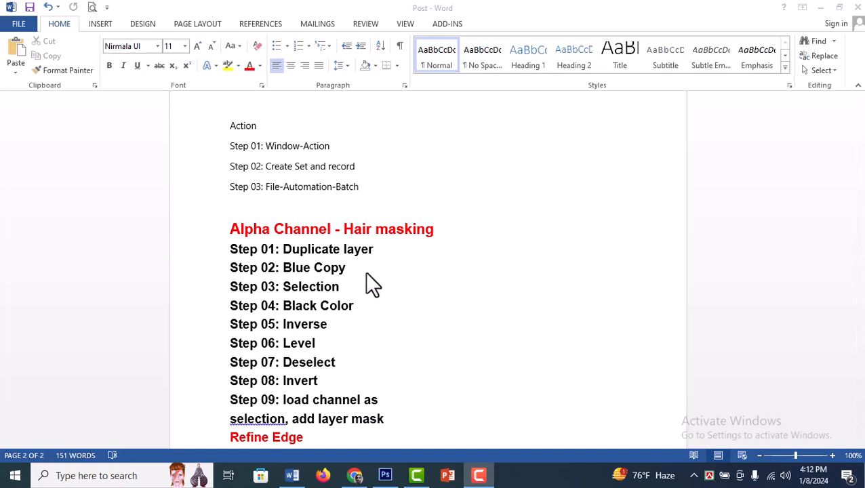
scroll(367, 263, "down", 3)
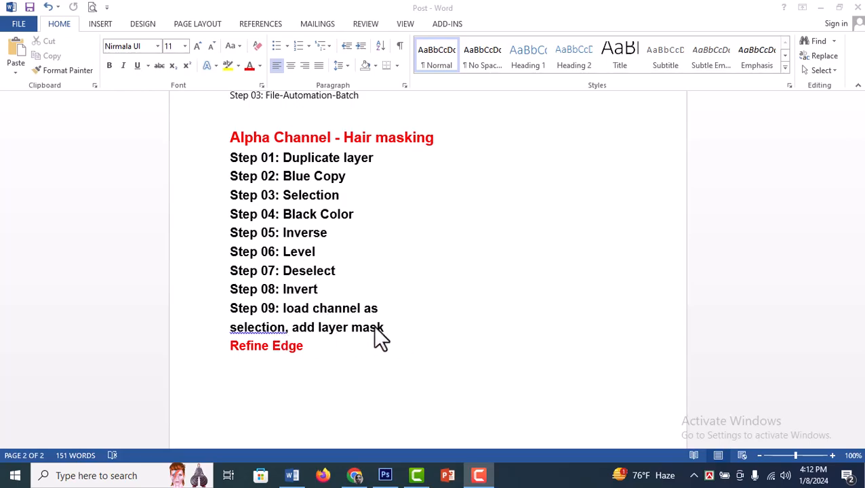
Step: Switch to Photoshop and open image 19 from the Image folder
left_click(385, 475)
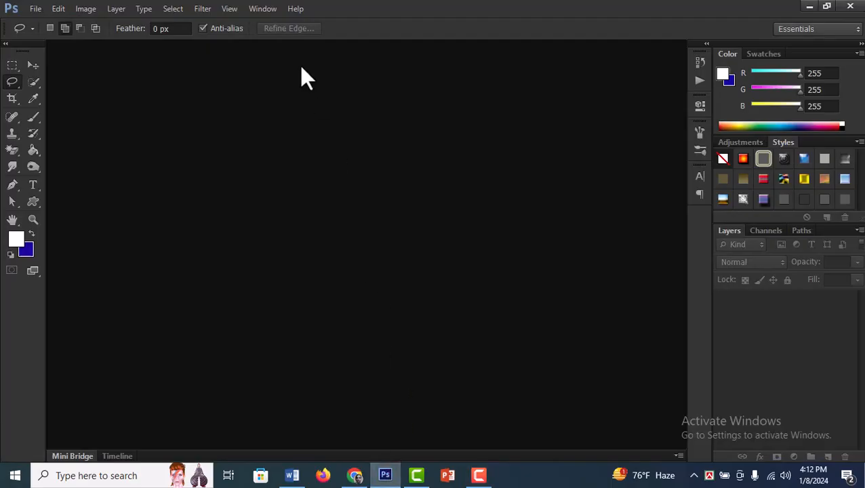
double_click(383, 175)
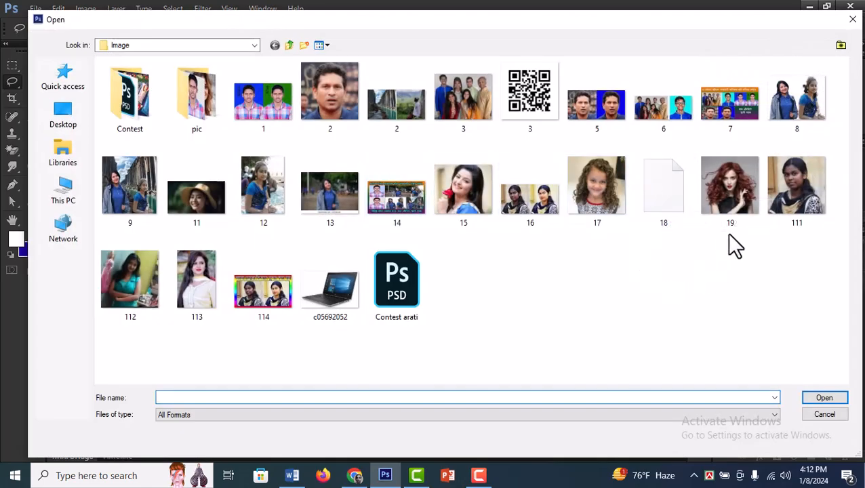
left_click(739, 230)
left_click(824, 400)
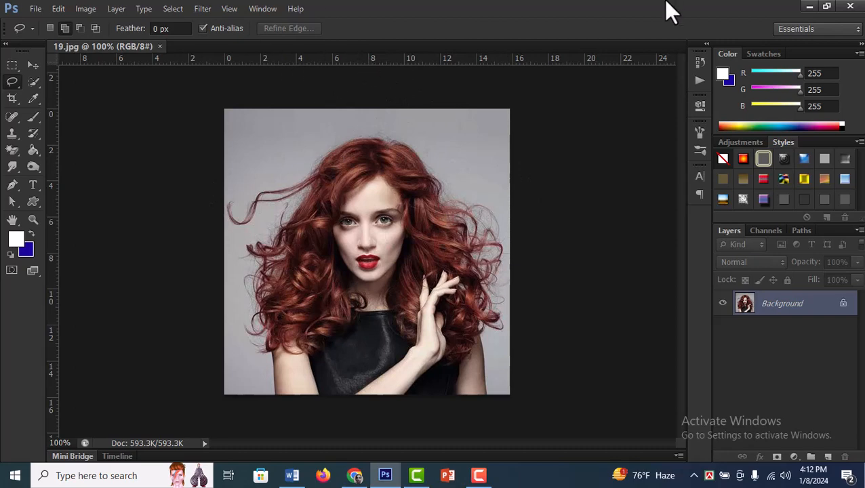
Step: Check the first hair-masking step in the Word notes and duplicate the Background layer in Photoshop
left_click(291, 476)
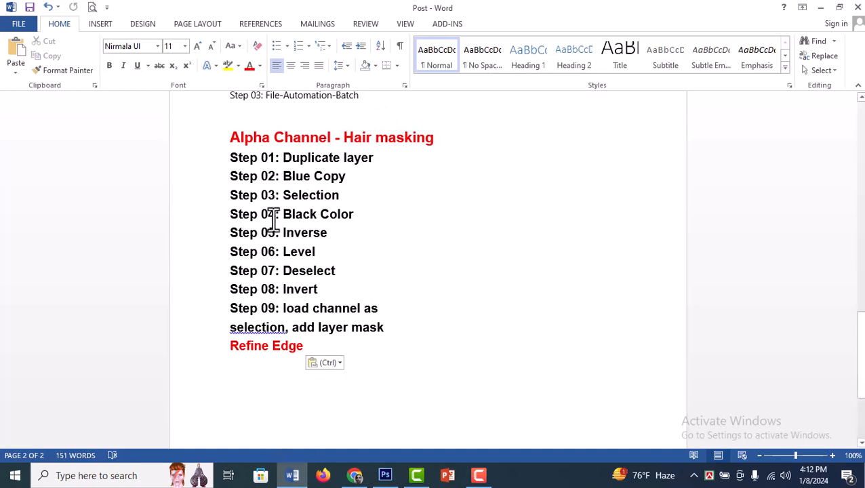
left_click(385, 475)
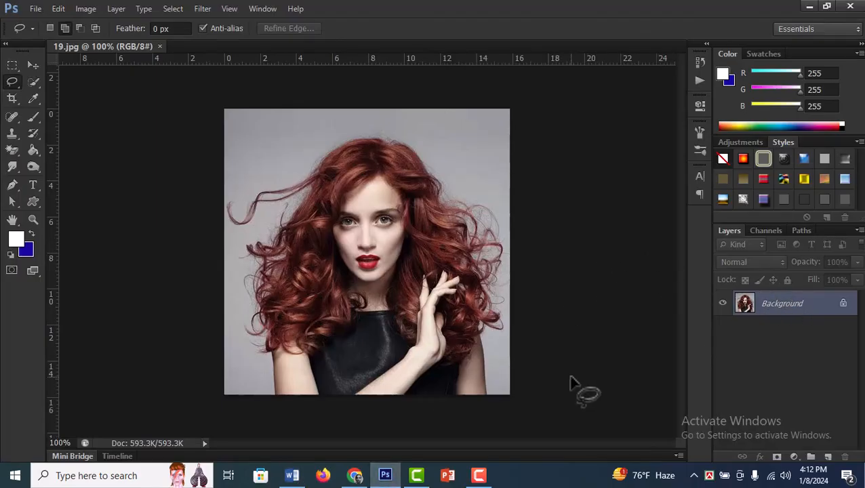
key("ctrl+j")
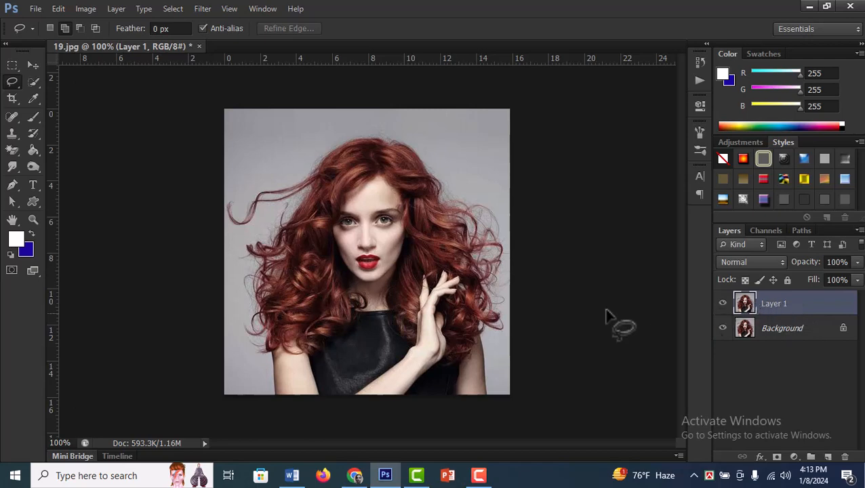
Step: Add a new layer filled with the blue background colour, place it beneath Layer 1, and make Layer 1 active
left_click(827, 456)
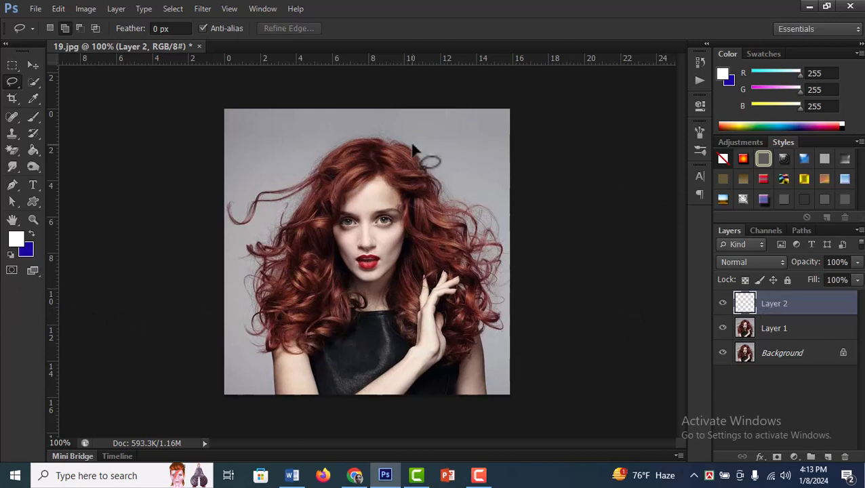
key("ctrl+BackSpace")
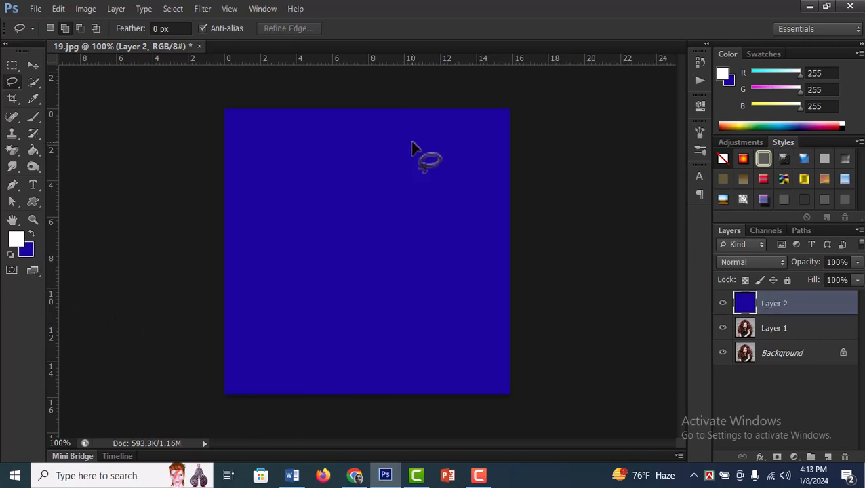
left_click(798, 335)
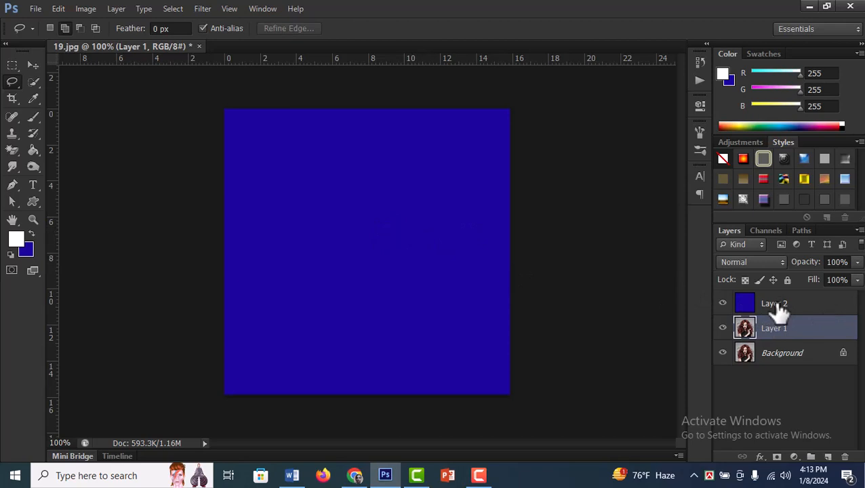
left_click_drag(779, 311, 777, 332)
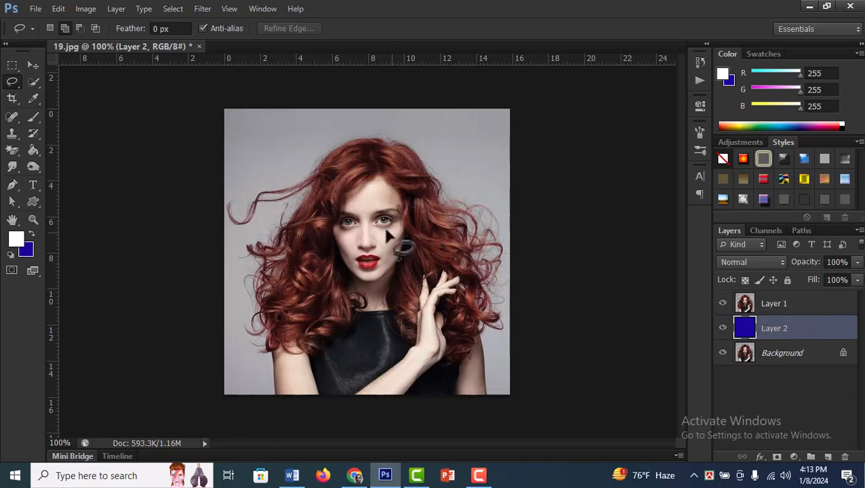
left_click(780, 314)
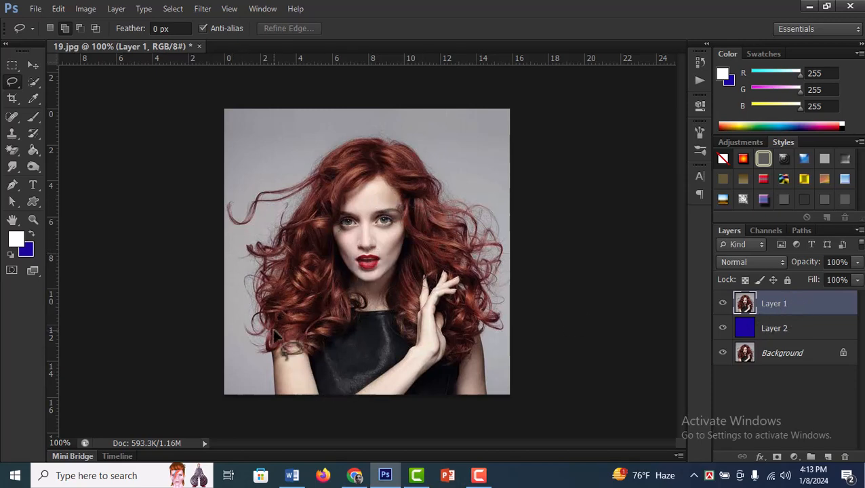
Step: Consult the Word notes for the Blue Copy step and display the photo's channels in Photoshop
left_click(293, 474)
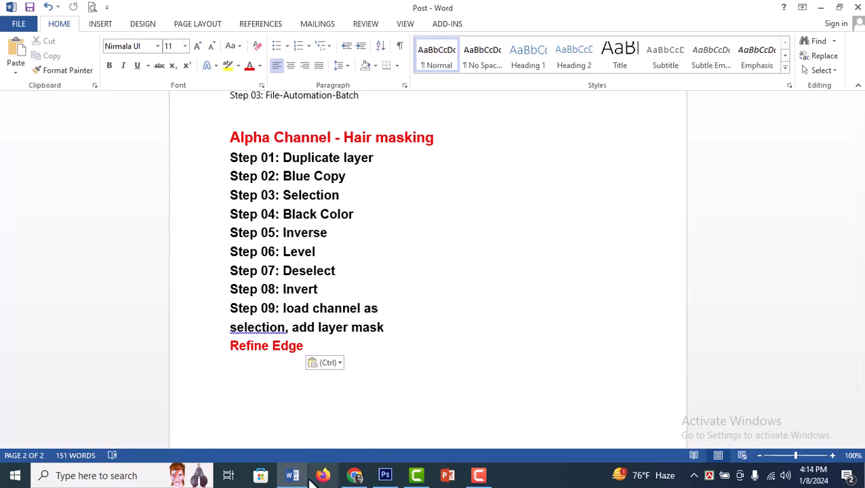
left_click(386, 475)
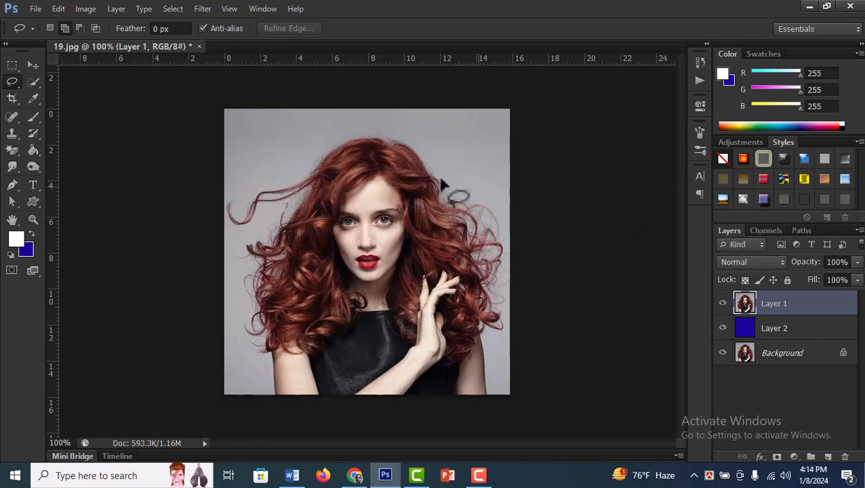
left_click(264, 8)
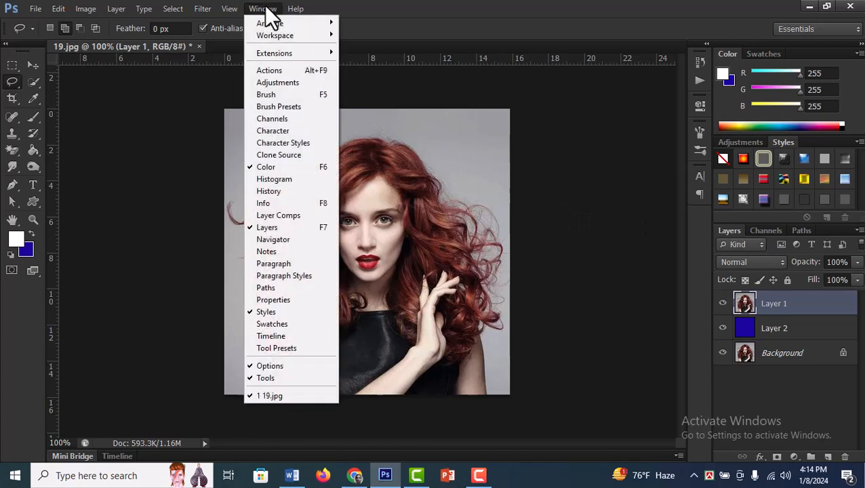
left_click(255, 118)
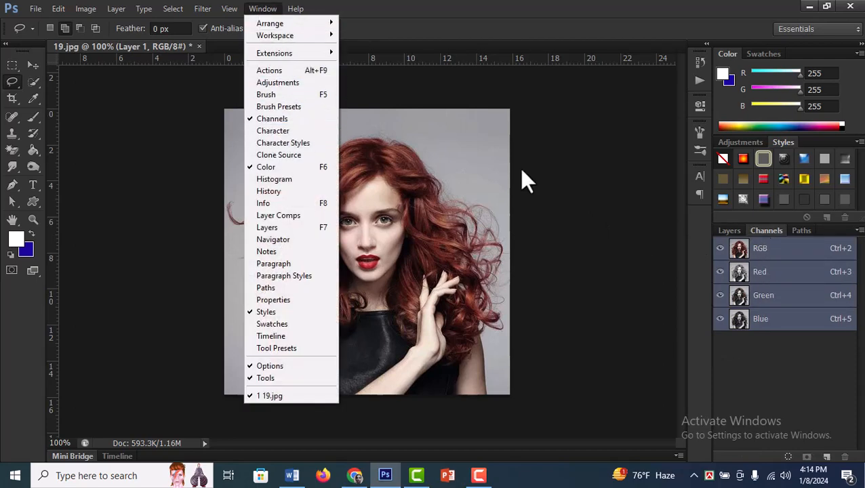
left_click(760, 231)
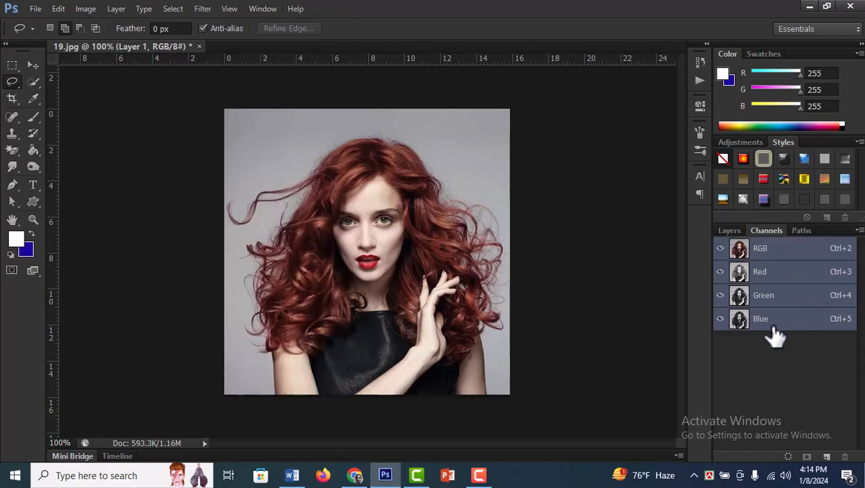
Step: Duplicate the Blue channel as "Blue copy" in 19.jpg and make the copy the only visible channel
left_click(297, 478)
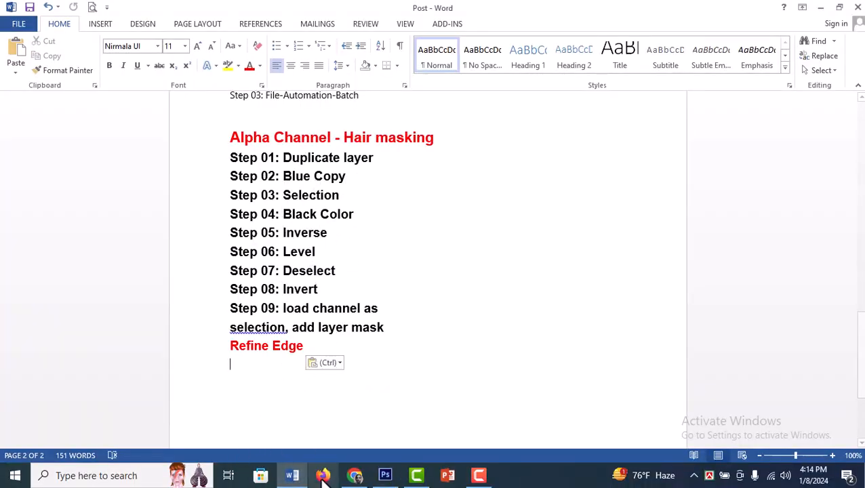
left_click(293, 478)
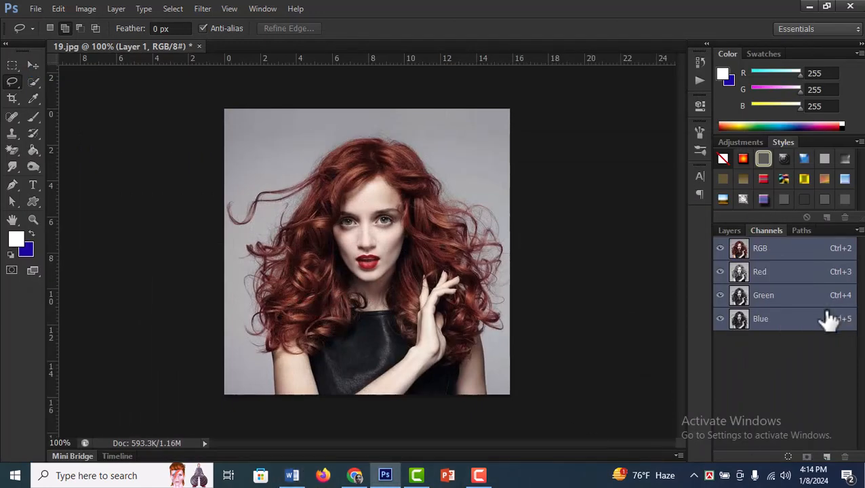
left_click(779, 328)
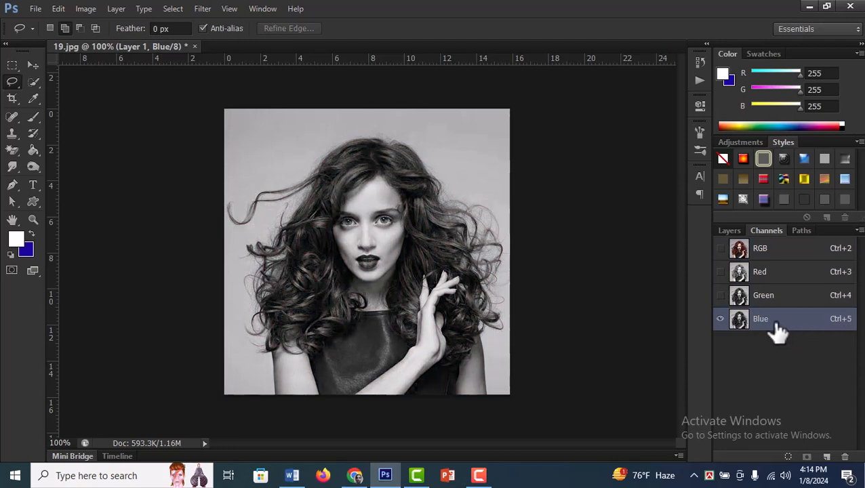
right_click(779, 325)
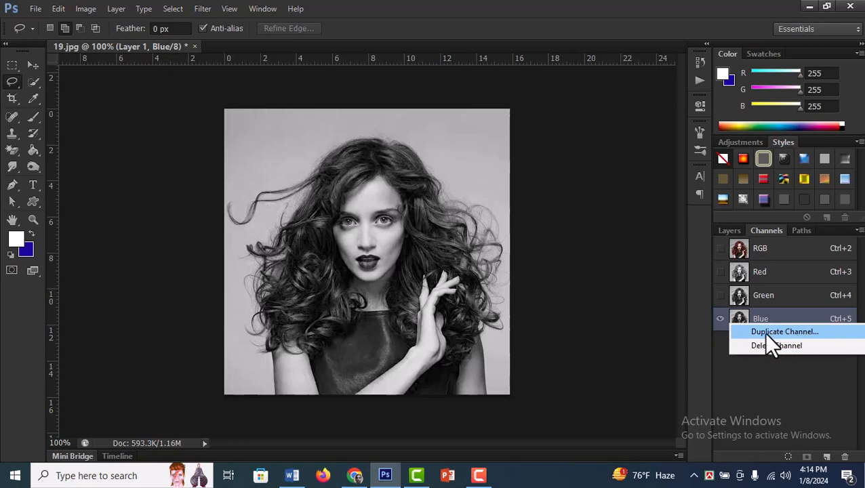
left_click(761, 332)
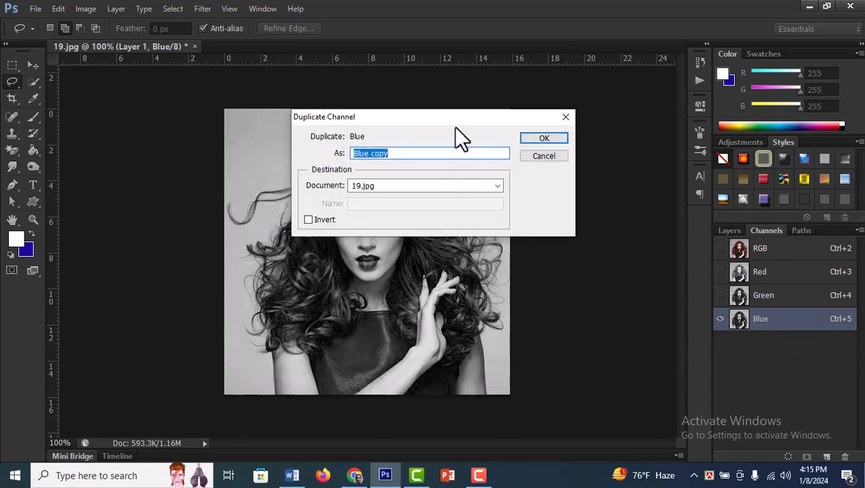
left_click(538, 138)
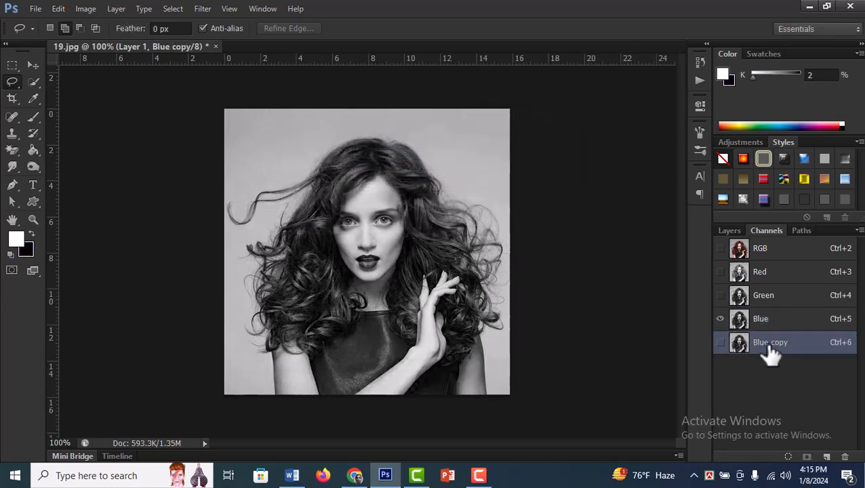
left_click(721, 344)
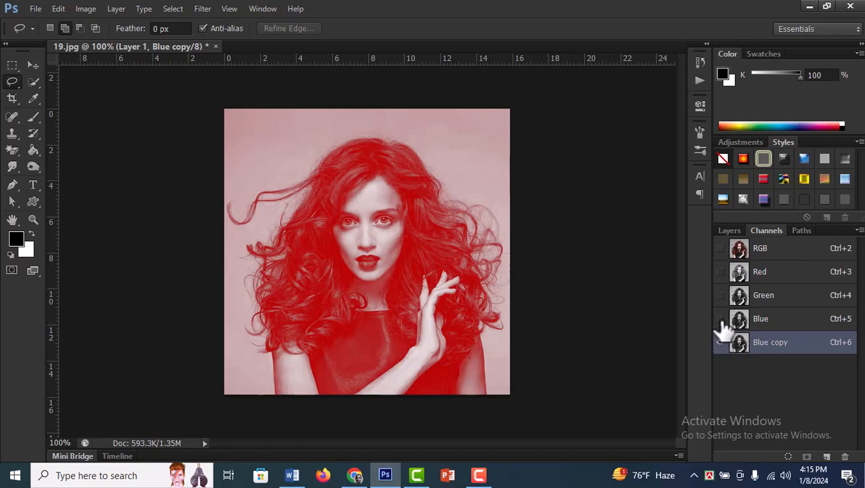
left_click(721, 323)
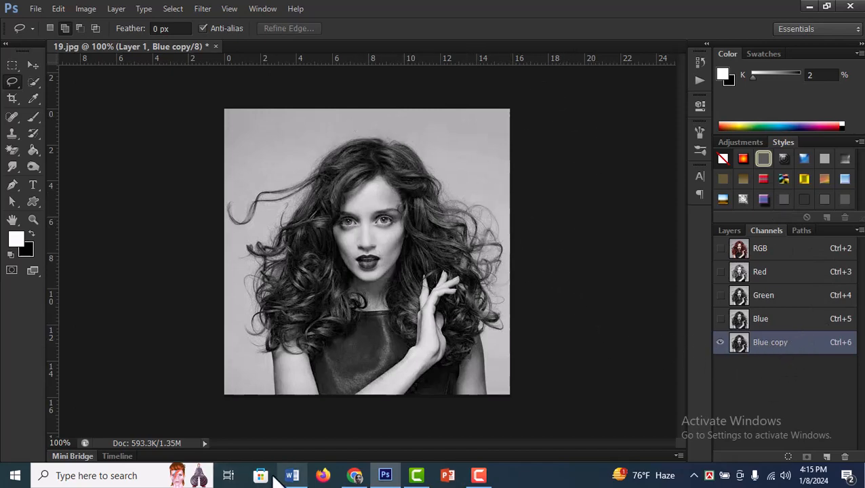
Step: Check the Selection step in the Word notes and select the woman and her main hair mass in Photoshop with a size 25 Quick Selection brush
left_click(293, 476)
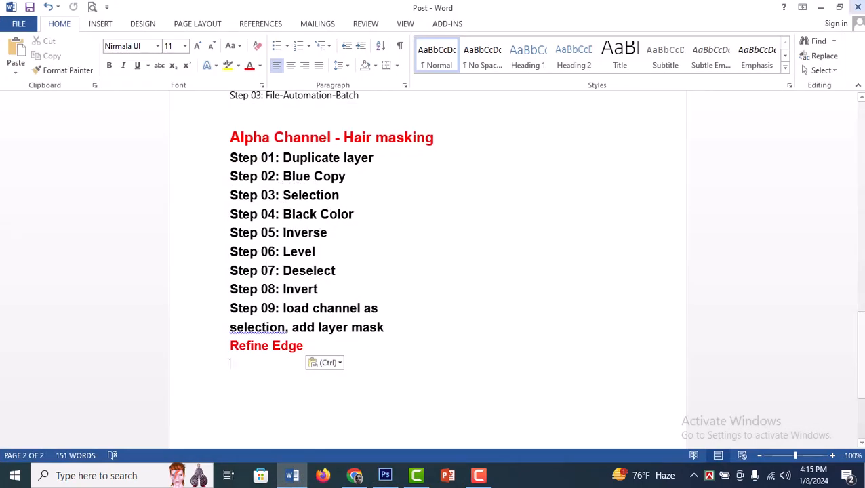
left_click(821, 7)
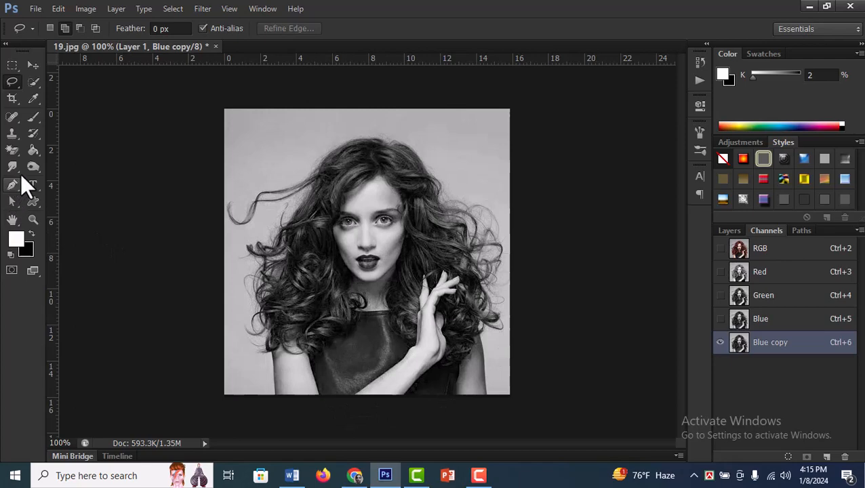
left_click(34, 82)
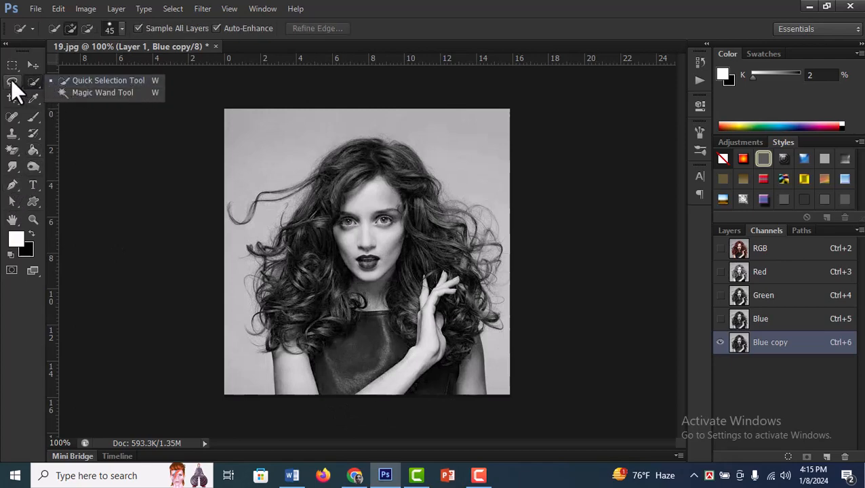
left_click(10, 80)
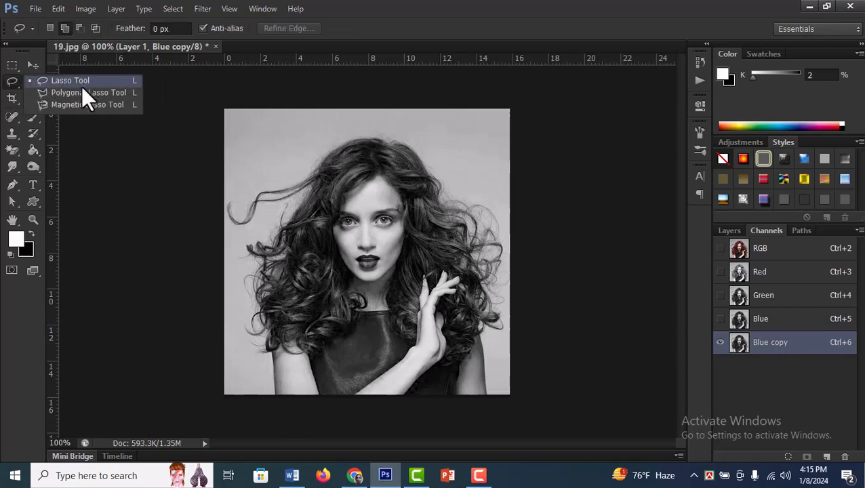
left_click(74, 138)
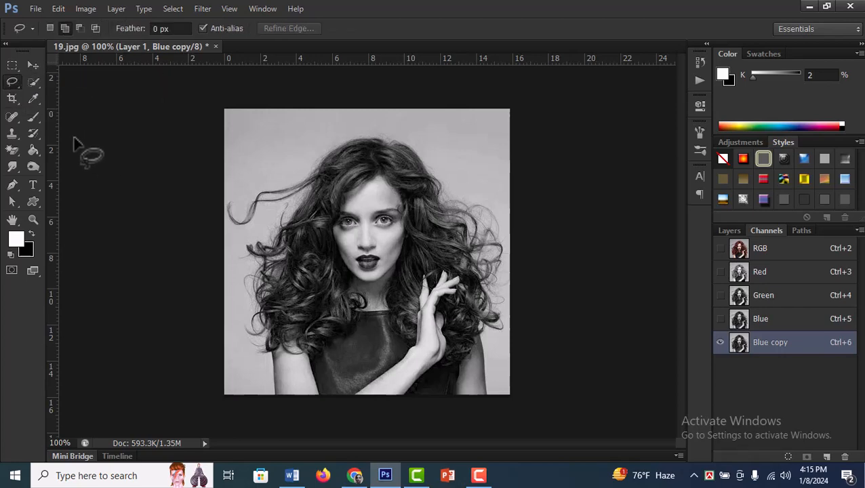
left_click(38, 82)
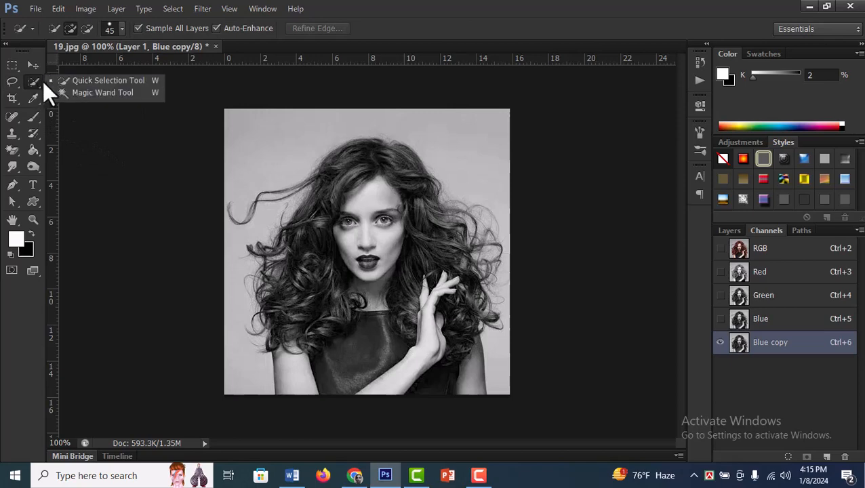
left_click(77, 82)
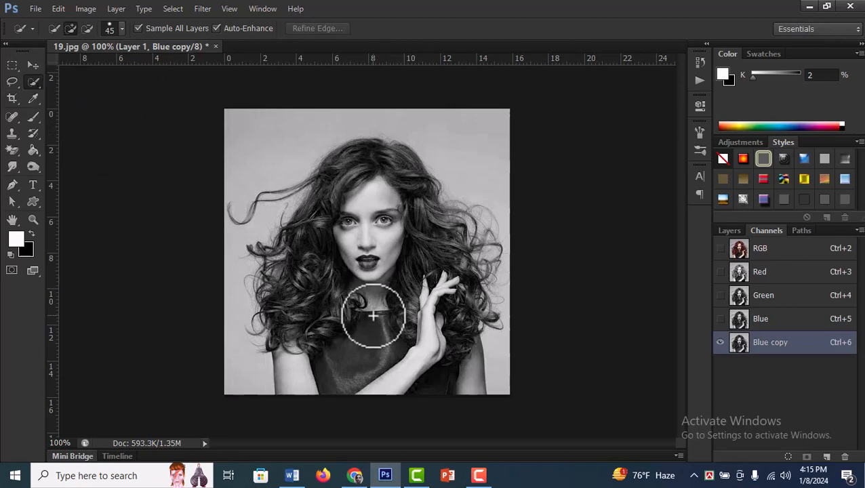
mouse_move(366, 286)
left_mouse_down()
mouse_move(367, 246)
mouse_move(351, 245)
left_mouse_up()
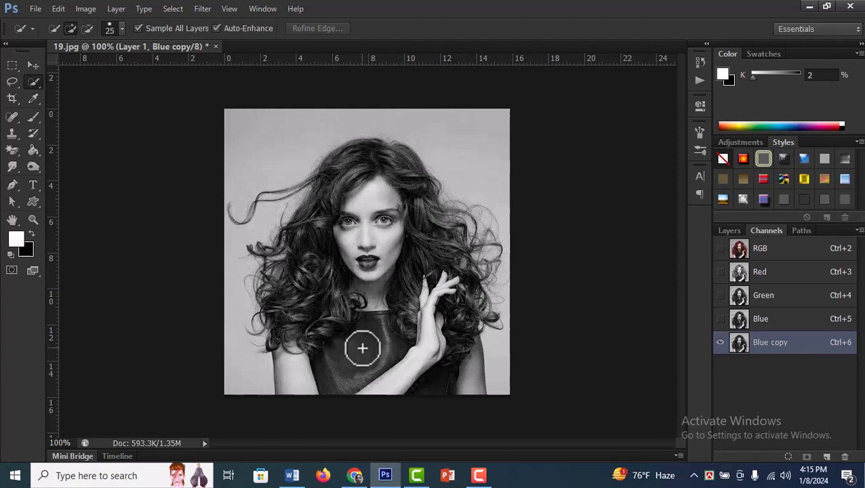
mouse_move(357, 351)
left_mouse_down()
mouse_move(356, 247)
mouse_move(367, 195)
mouse_move(344, 187)
mouse_move(321, 236)
mouse_move(339, 179)
mouse_move(380, 170)
mouse_move(411, 187)
mouse_move(412, 251)
mouse_move(426, 305)
mouse_move(452, 328)
mouse_move(451, 354)
mouse_move(344, 363)
mouse_move(305, 392)
mouse_move(295, 381)
left_mouse_up()
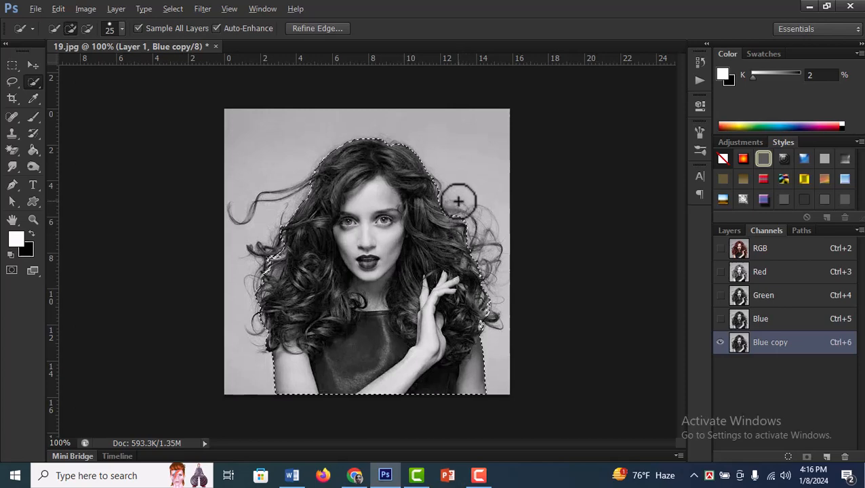
Step: Subtract the loose curls along the hair's outer edges from the selection and fill the selected figure with black on the Blue copy channel
key("alt")
left_click_drag(459, 200, 466, 235)
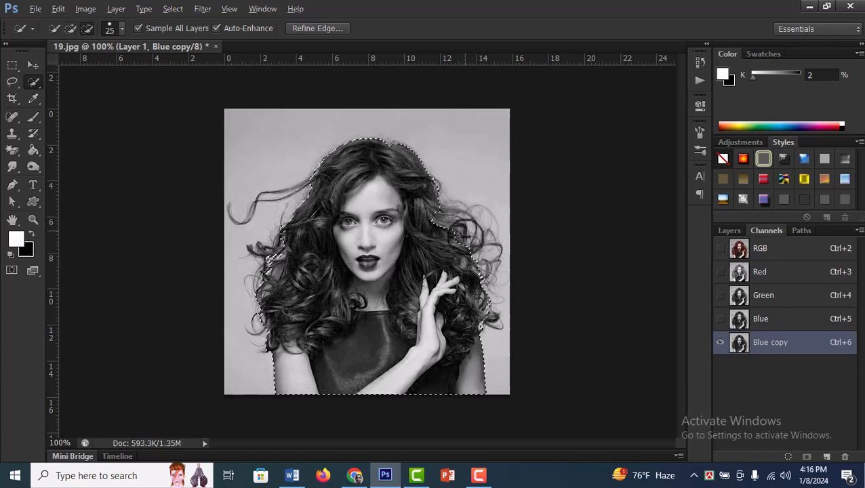
left_click_drag(480, 312, 491, 315)
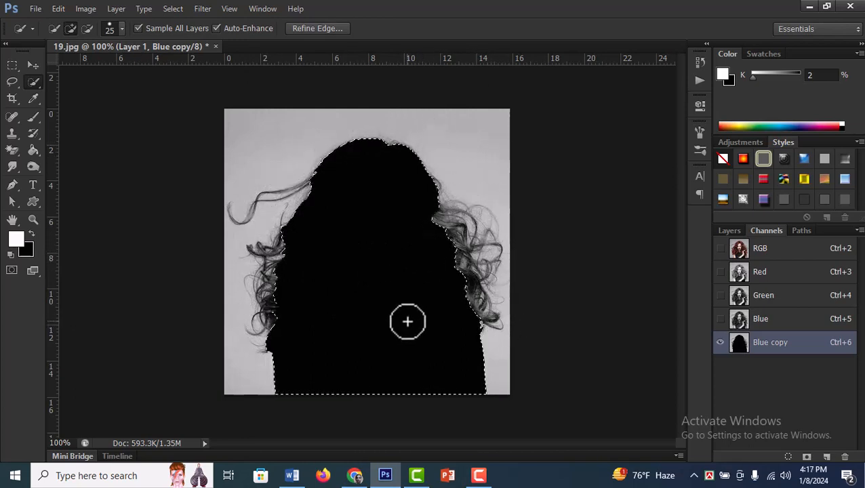
Step: Check the Inverse step in the Word notes and invert the selection in Photoshop so it covers the background and loose hair
left_click(292, 476)
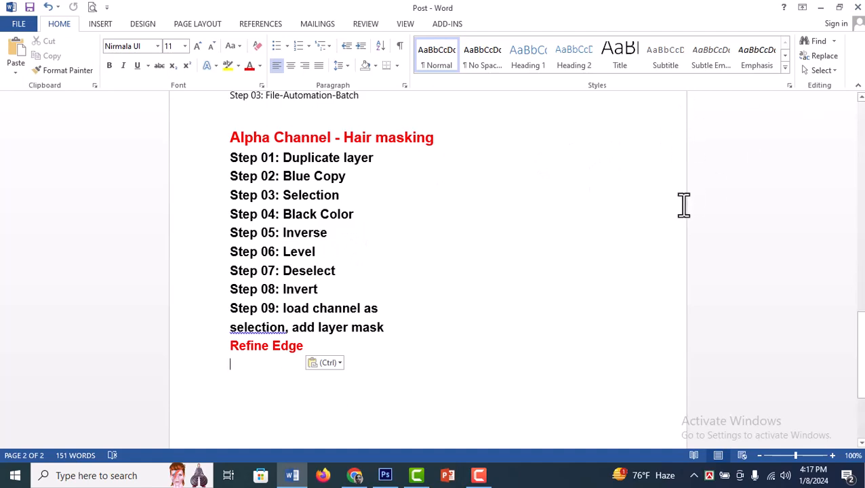
left_click(823, 9)
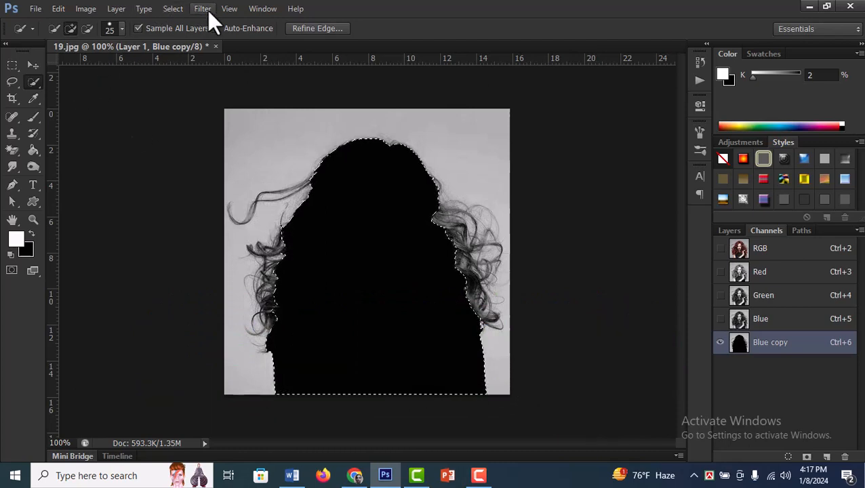
left_click(171, 9)
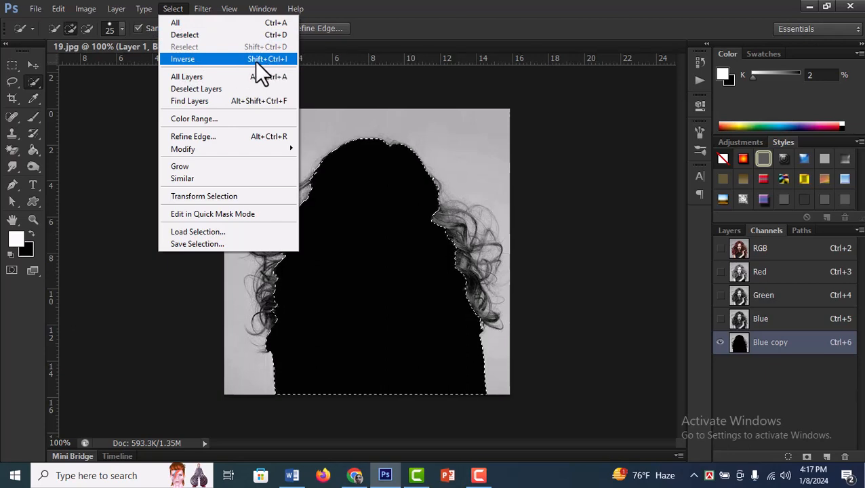
left_click(273, 60)
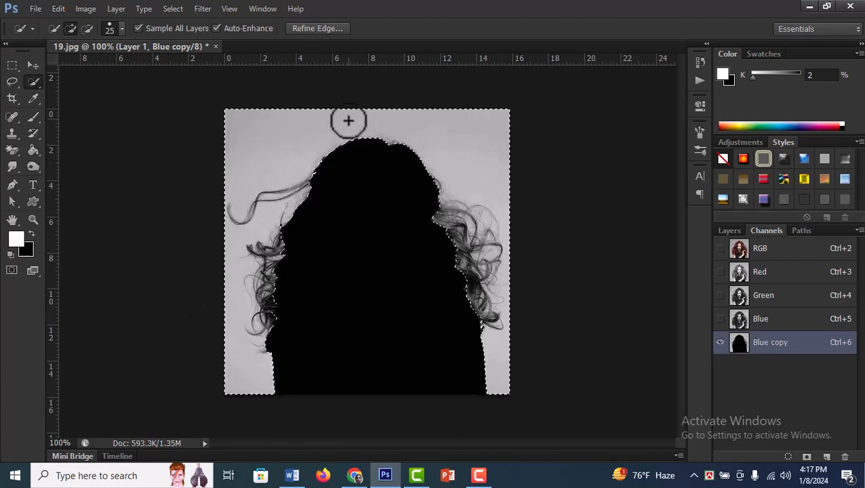
Step: Consult the Word notes for the Level step and apply Levels to the selected Blue copy area with a black input level of 11
left_click(291, 475)
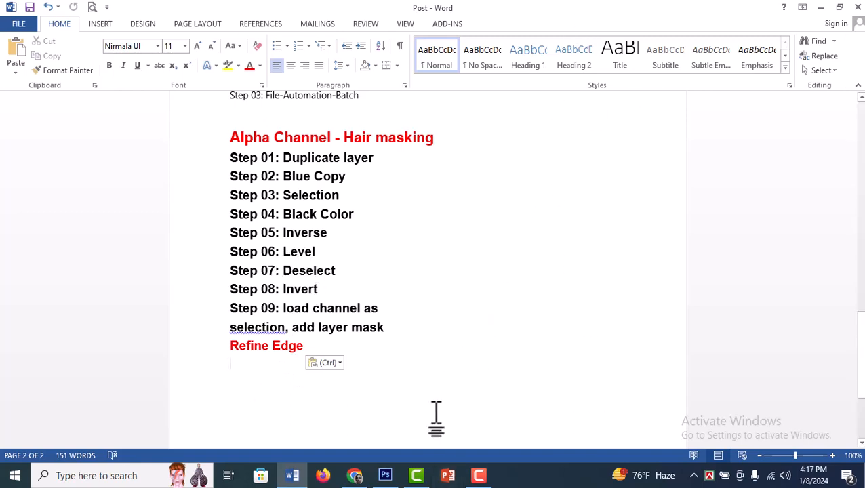
left_click(385, 475)
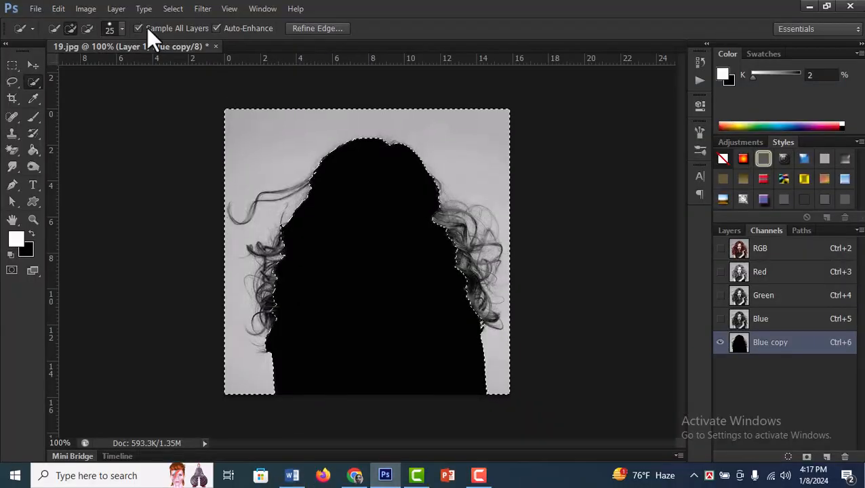
left_click(90, 9)
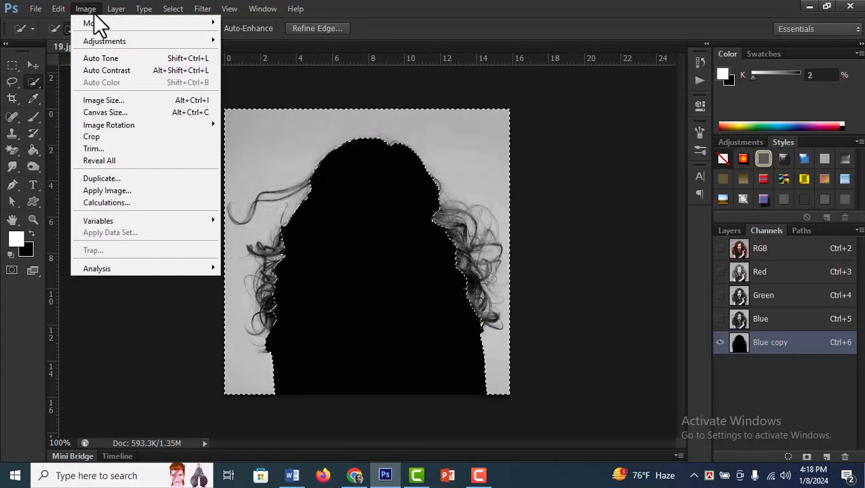
mouse_move(102, 40)
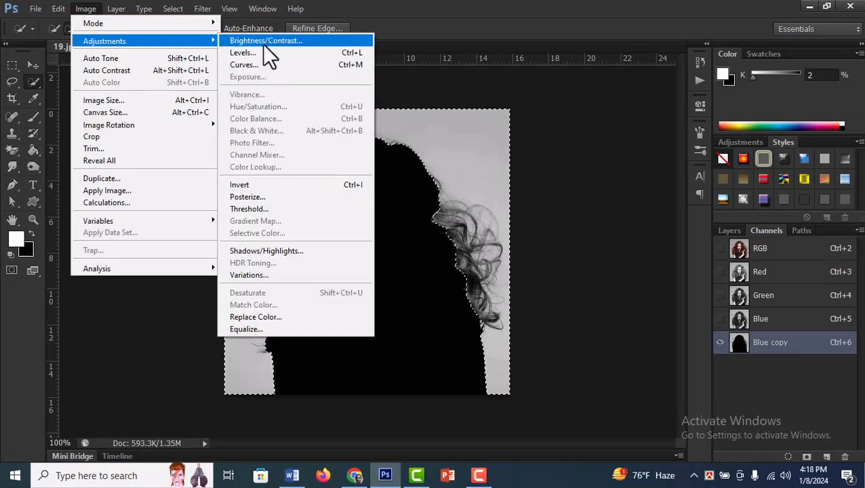
left_click(252, 54)
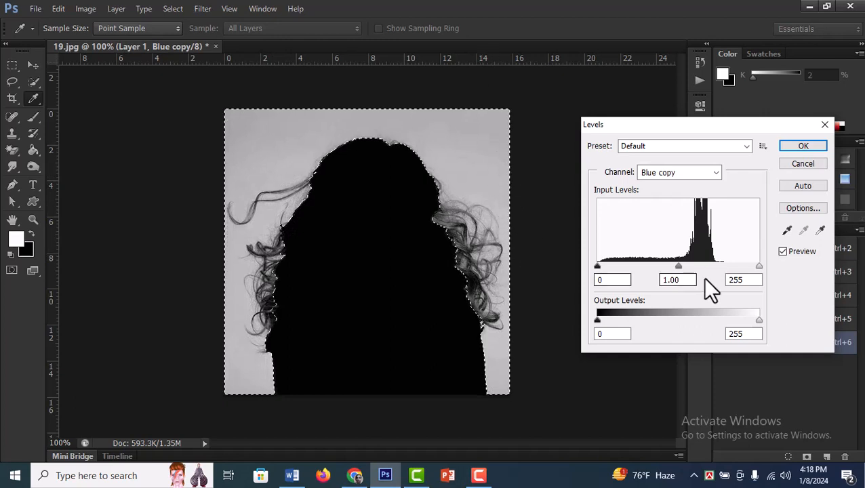
left_click(610, 278)
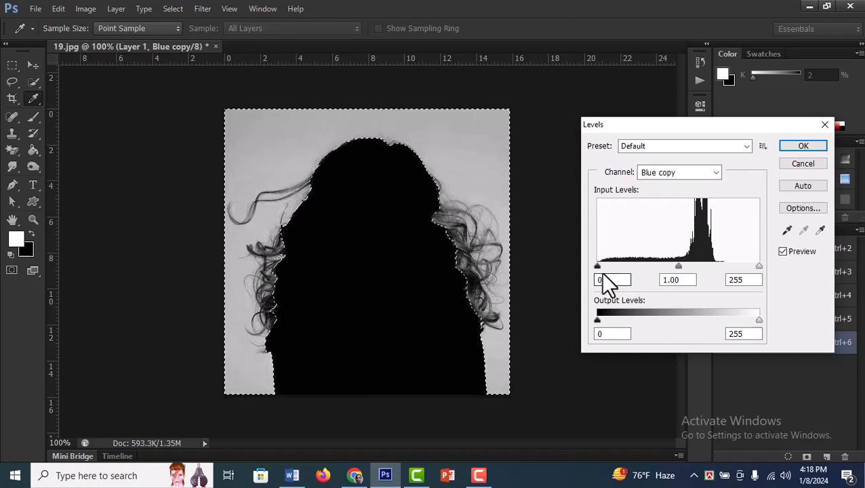
type("11")
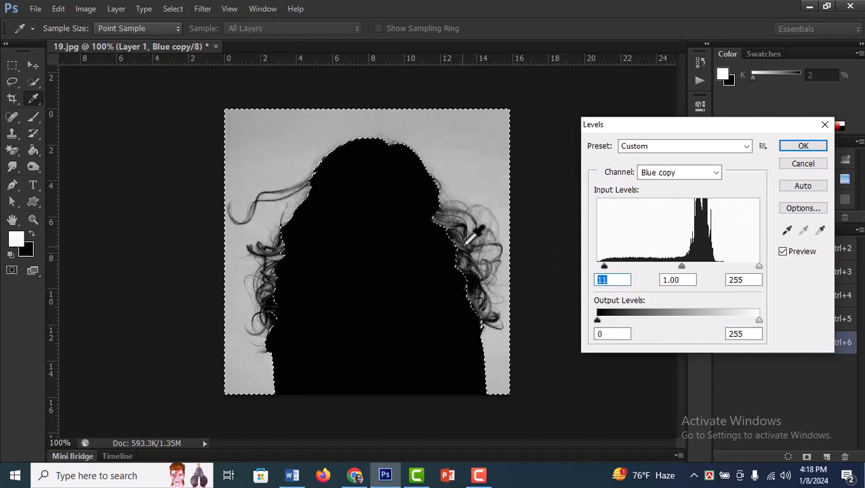
left_click(813, 146)
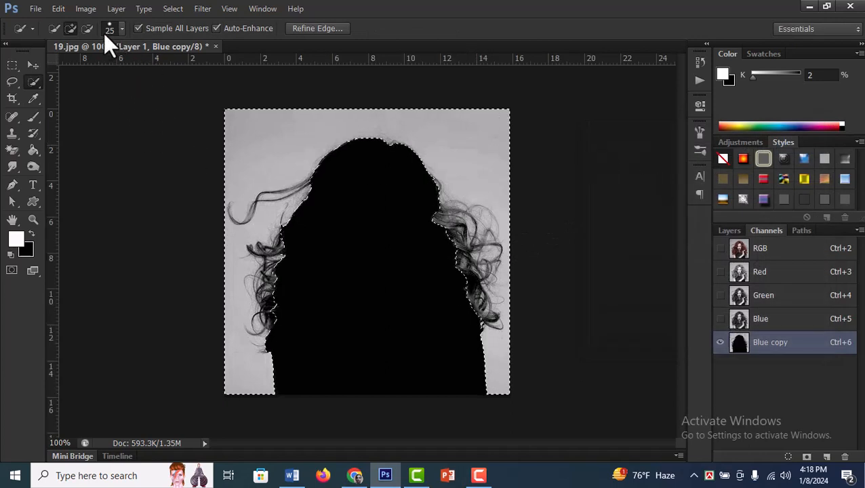
Step: Darken the loose hair again by applying Levels to Blue copy with a black input level of 28
left_click(85, 9)
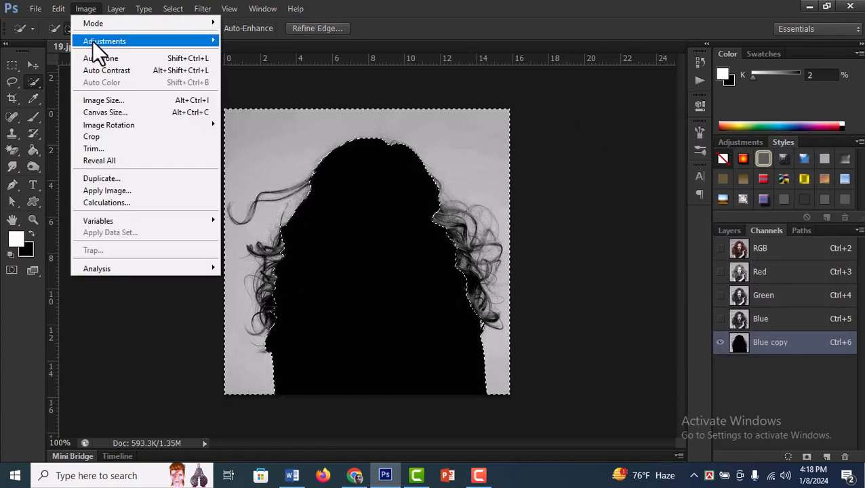
mouse_move(92, 41)
left_click(252, 55)
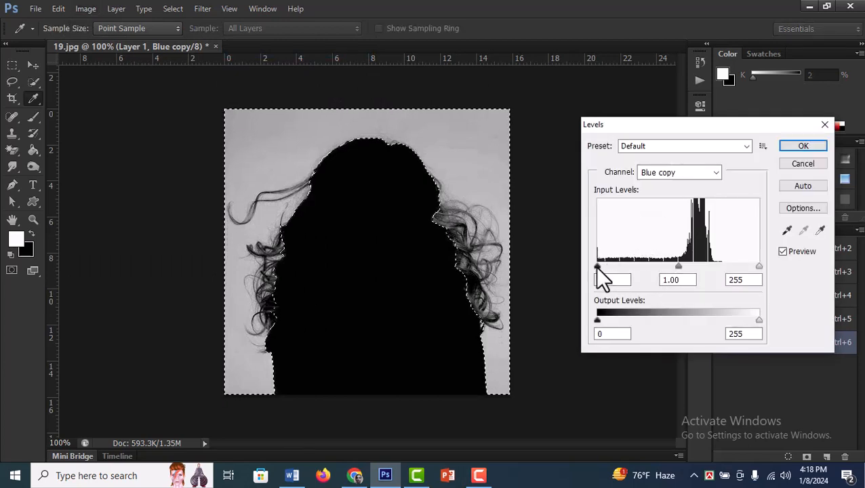
left_click_drag(599, 268, 617, 269)
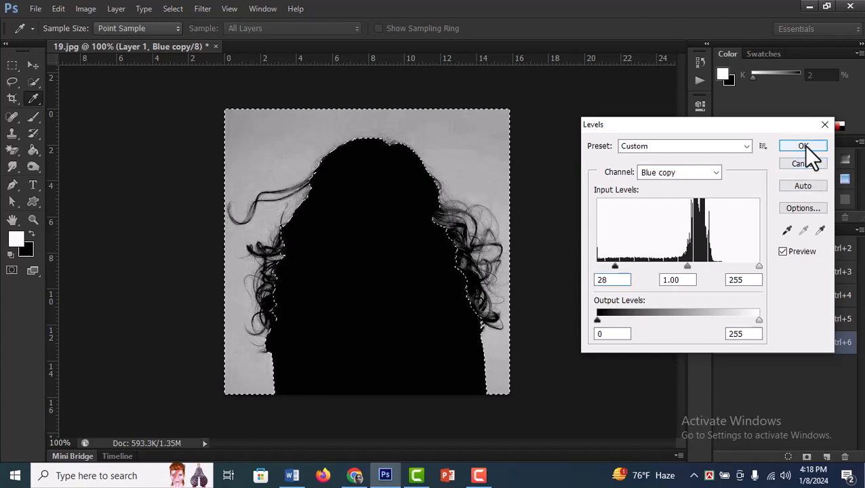
left_click(803, 145)
key("w")
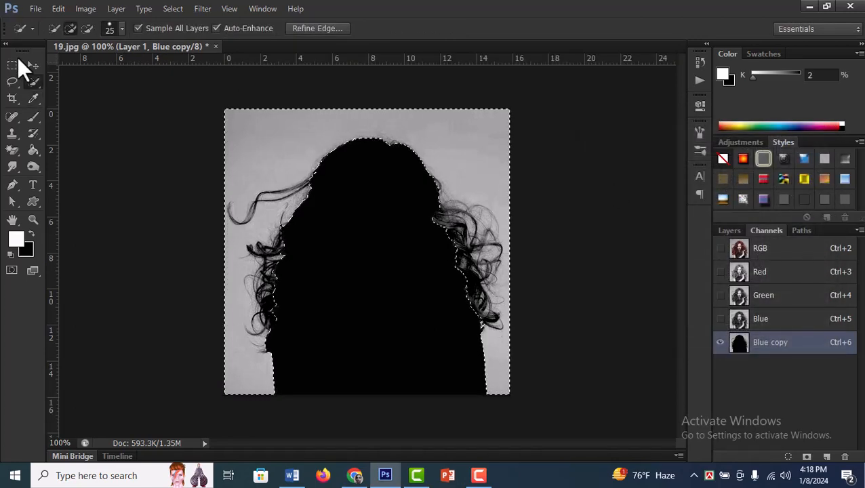
Step: Apply a third Levels adjustment to the selected area of Blue copy with a black input level of 23
left_click(84, 13)
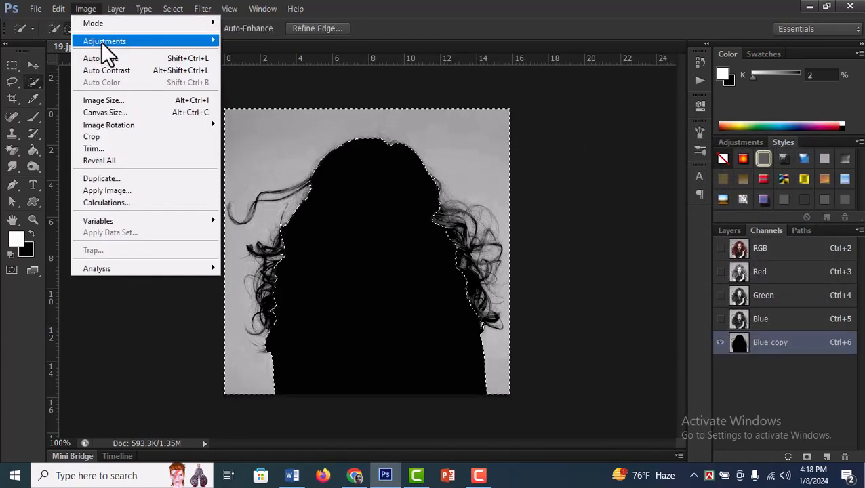
mouse_move(102, 41)
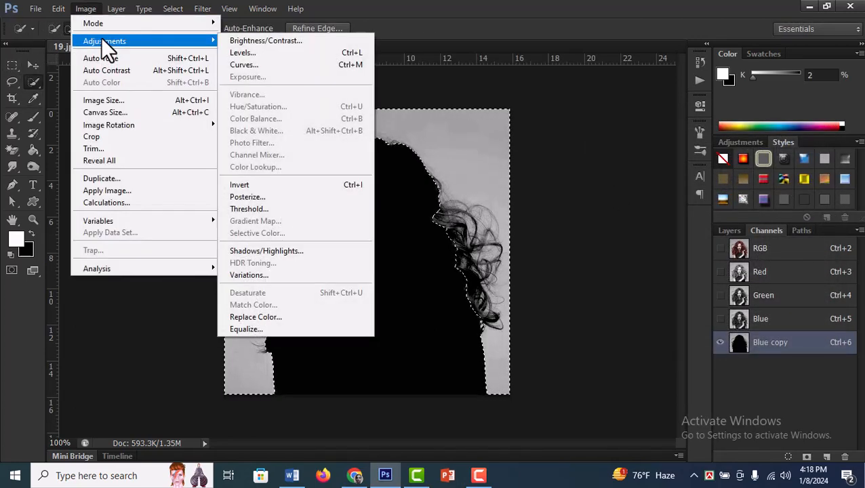
left_click(260, 53)
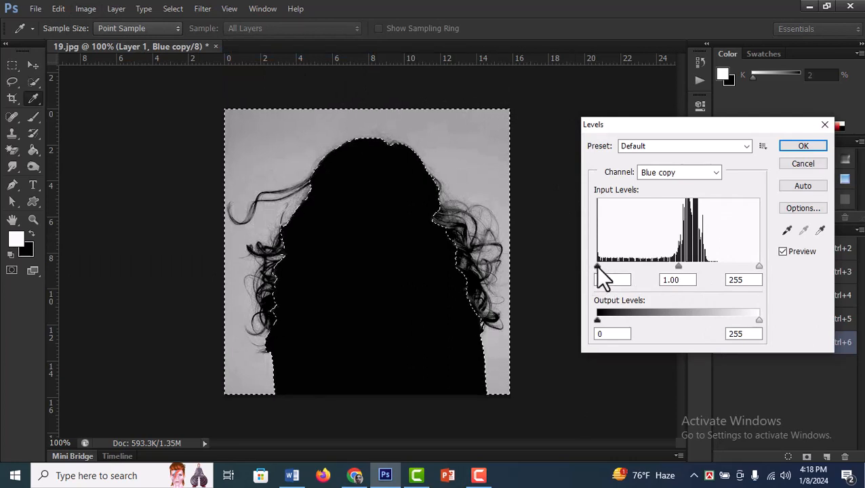
left_click_drag(595, 266, 613, 270)
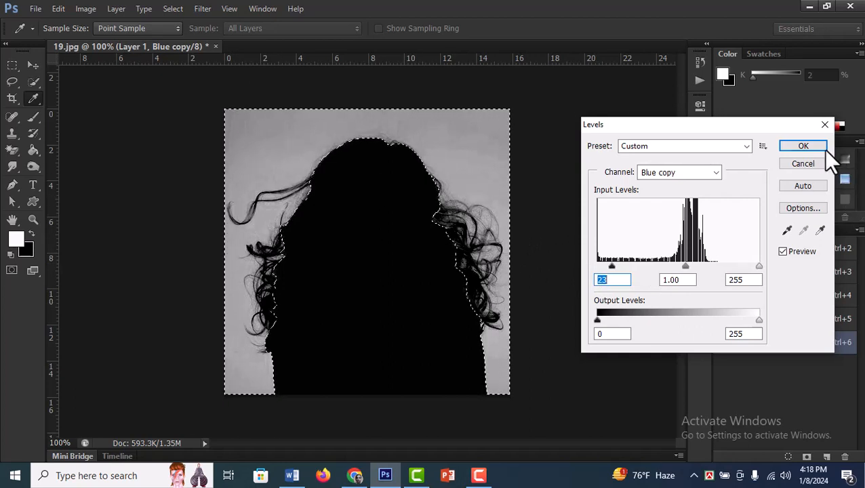
left_click(797, 146)
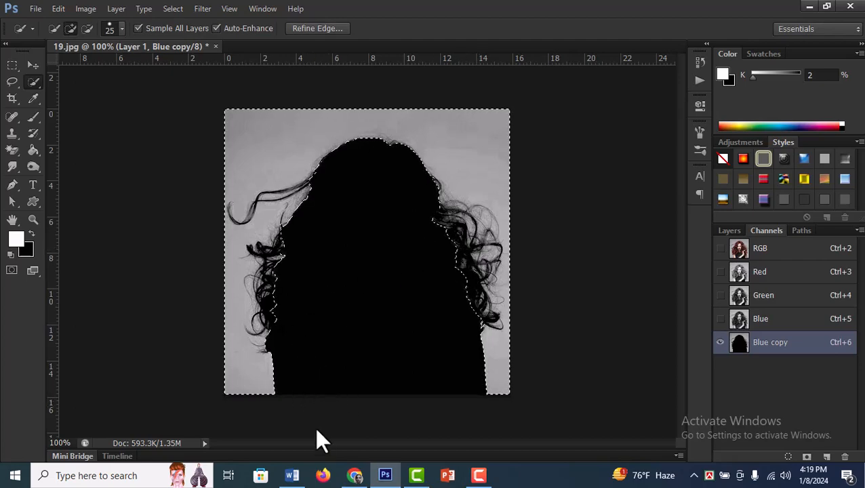
Step: Check the Deselect step in the Word notes and clear the selection in Photoshop
left_click(392, 474)
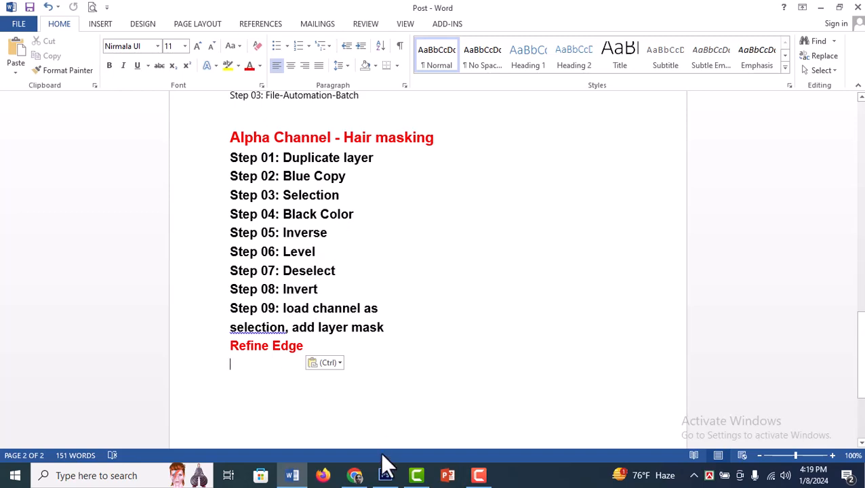
left_click(385, 474)
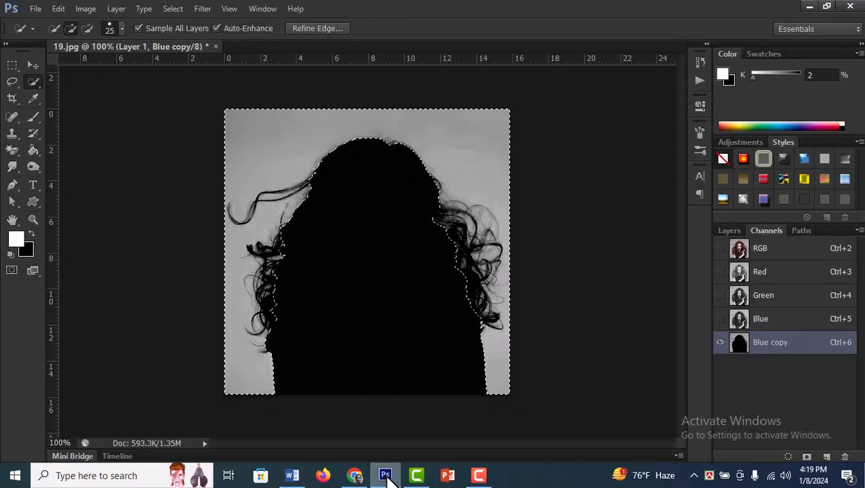
key("ctrl+d")
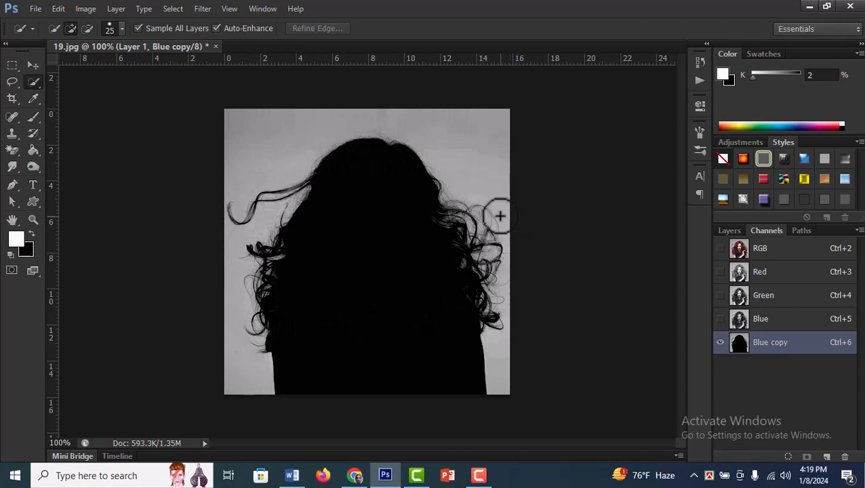
Step: Invert the tones of the Blue copy channel
left_click(87, 9)
mouse_move(108, 41)
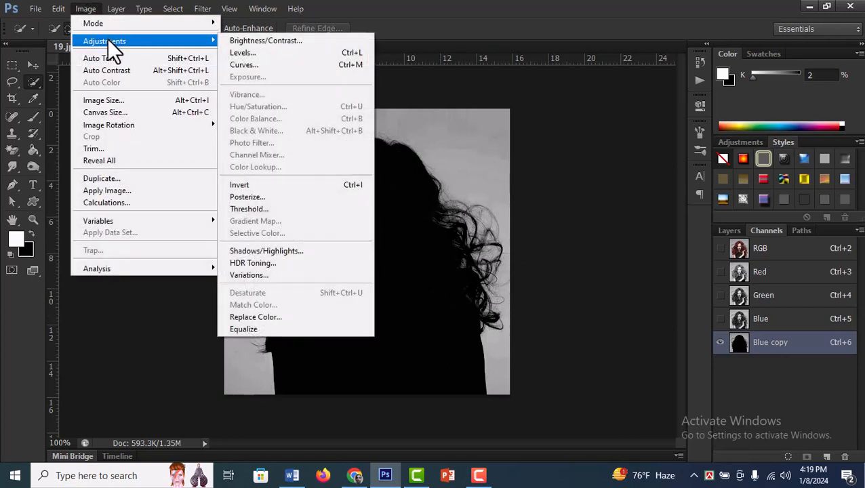
left_click(298, 185)
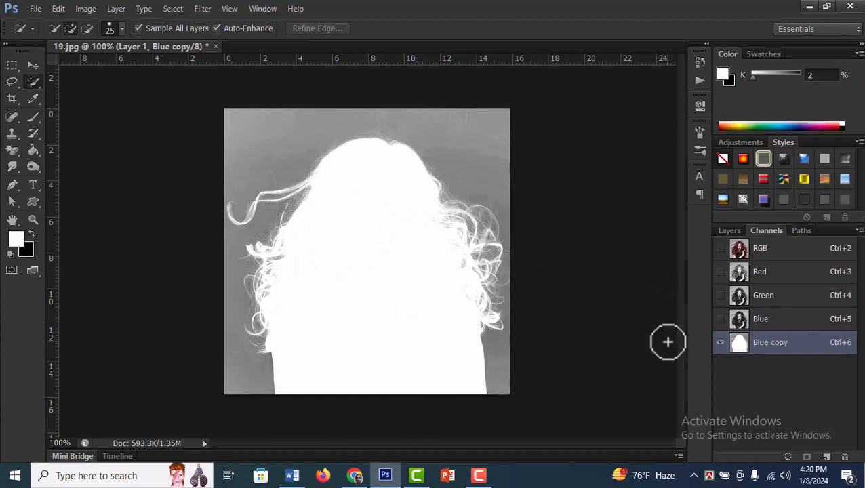
Step: Consult Step 09 in the Word notes and load the Blue copy channel as a selection in Photoshop
left_click(292, 476)
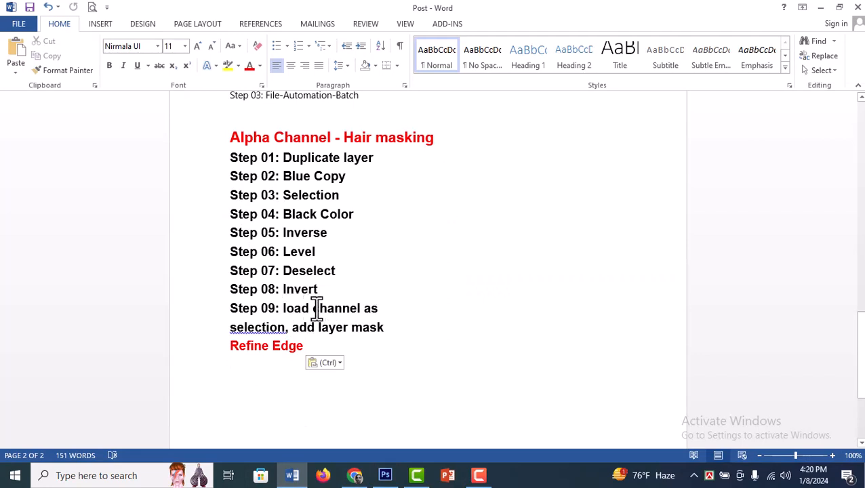
left_click(385, 475)
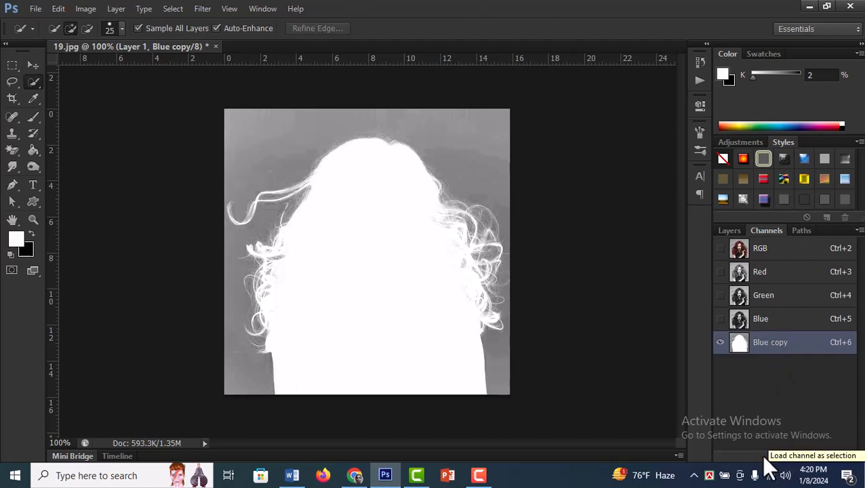
left_click(788, 456)
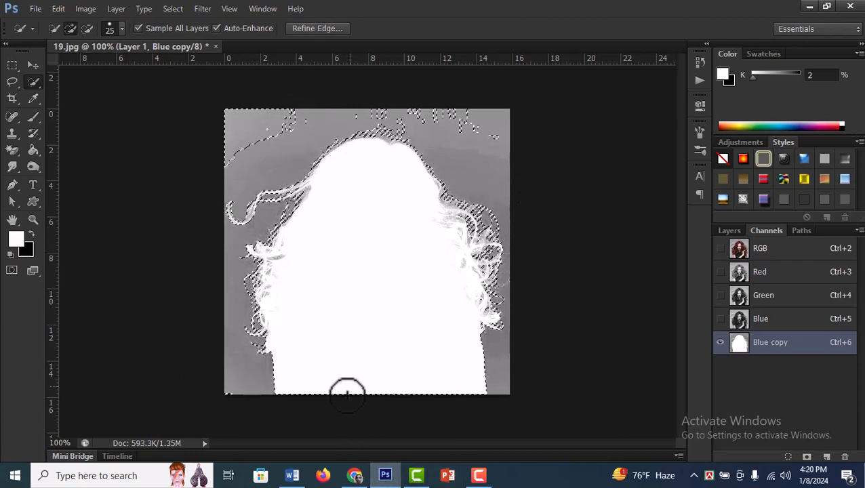
Step: Check the layer mask instruction in the Word notes and add a mask to Layer 1 from the loaded selection in Photoshop
left_click(293, 475)
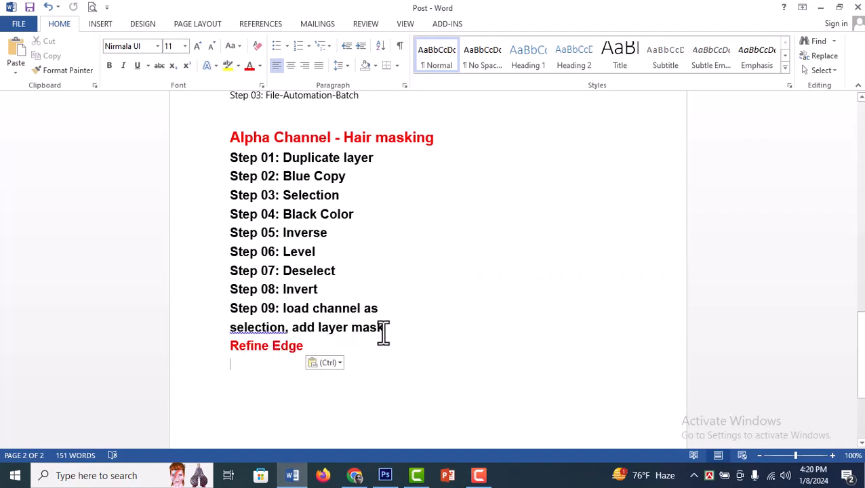
left_click(385, 475)
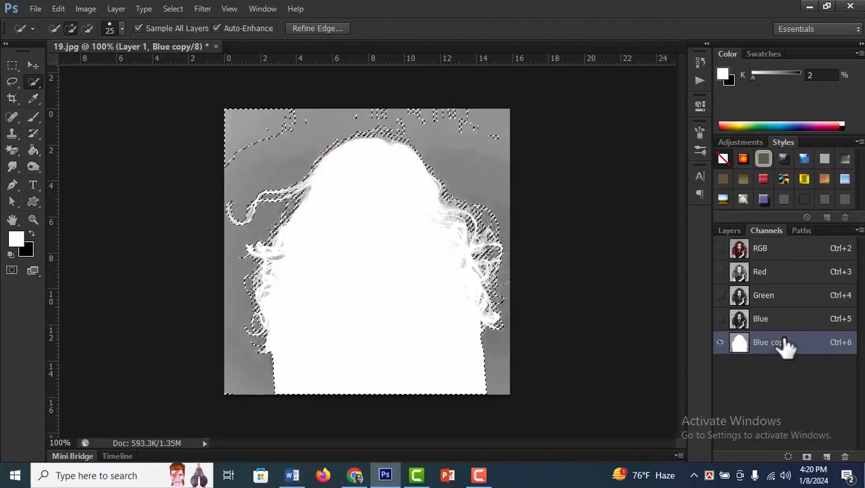
left_click(729, 231)
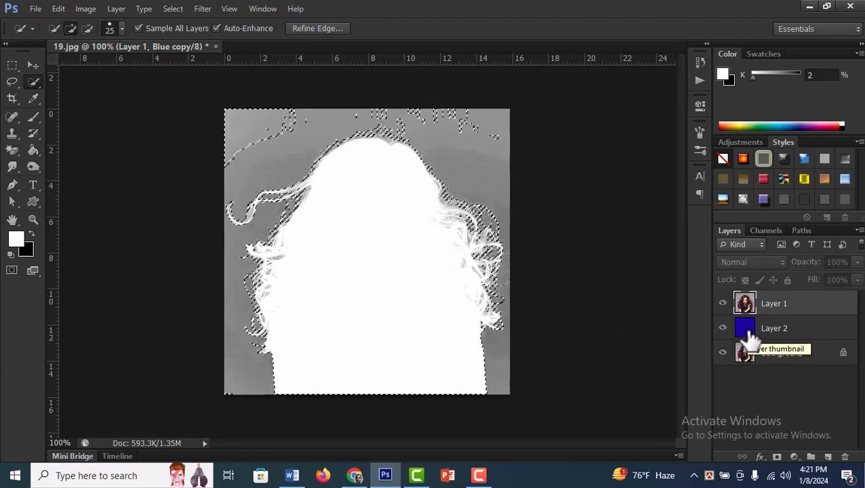
left_click(777, 457)
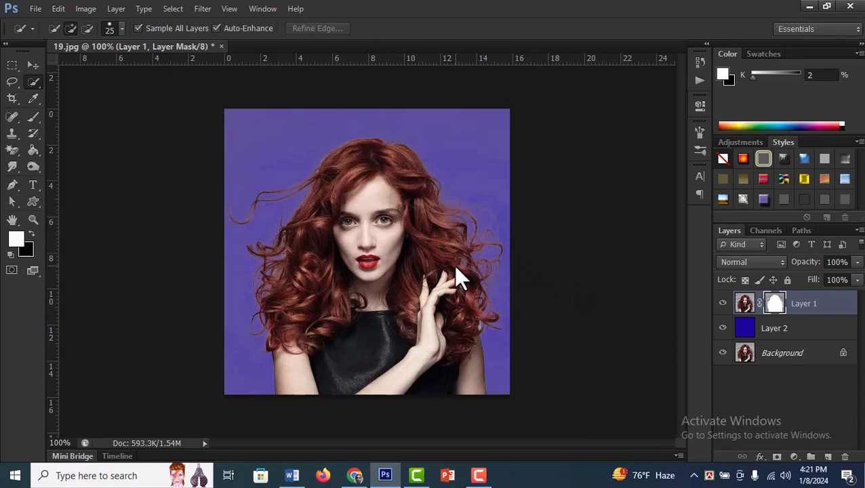
Step: Inspect the masked hair edges at 200% and choose the Burn tool for retouching Layer 1's mask
key("ctrl+plus")
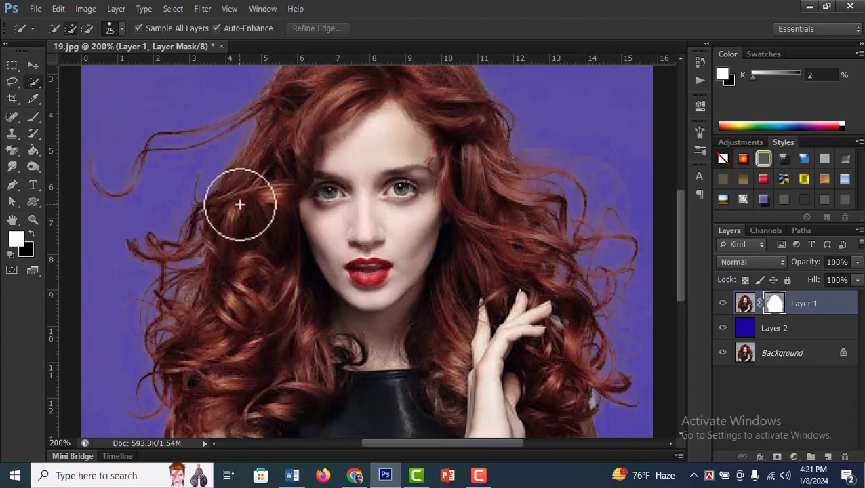
scroll(226, 238, "down", 6)
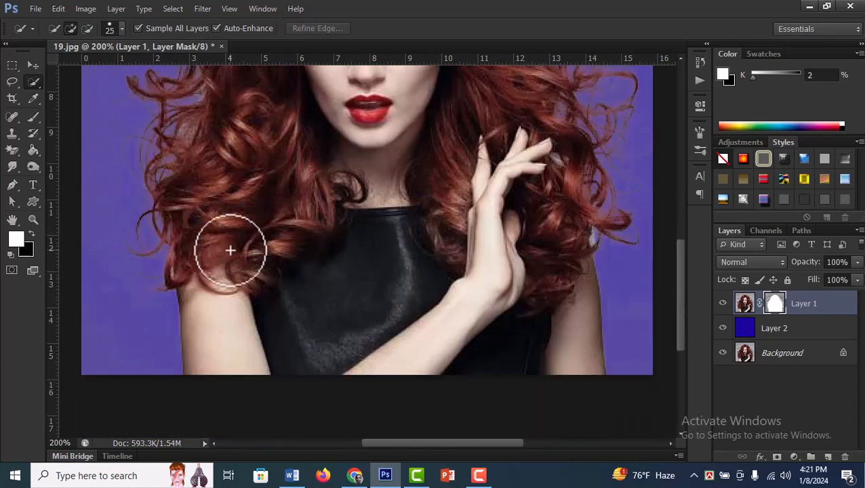
scroll(230, 247, "up", 3)
scroll(232, 251, "up", 2)
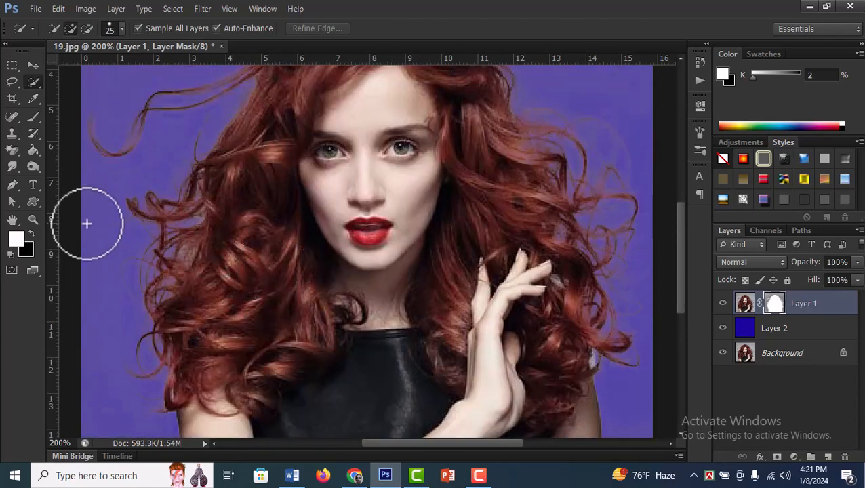
left_click(36, 168)
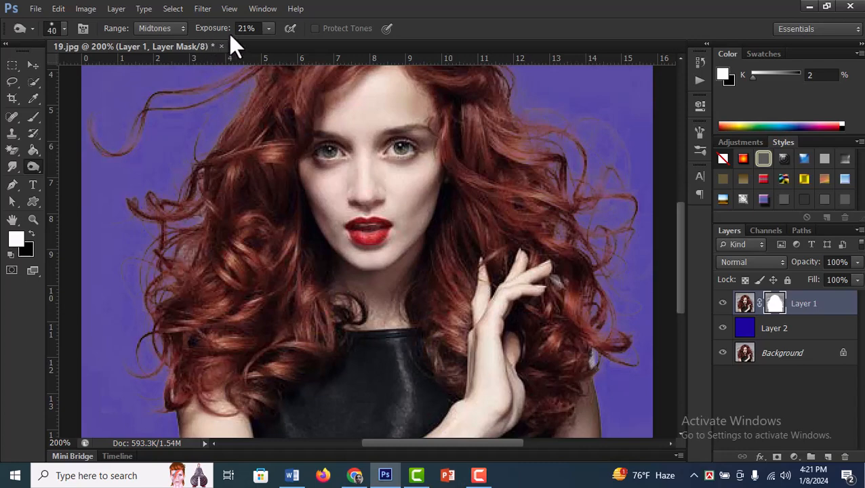
Step: Try to burn the mask beside the left-hand hair at 94% exposure and undo the stroke
left_click(269, 29)
left_click_drag(268, 44, 309, 44)
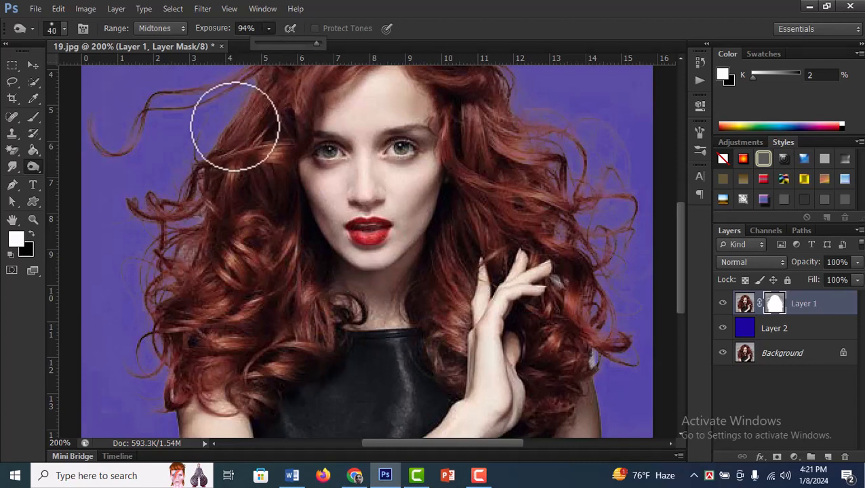
left_click(203, 135)
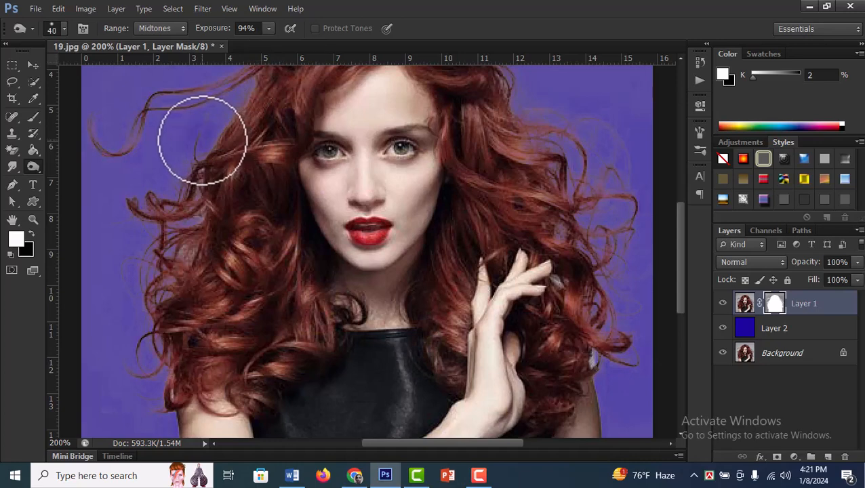
mouse_move(203, 135)
left_mouse_down()
mouse_move(183, 181)
mouse_move(212, 134)
mouse_move(166, 198)
mouse_move(198, 134)
mouse_move(157, 203)
mouse_move(196, 134)
mouse_move(167, 194)
mouse_move(189, 157)
mouse_move(177, 195)
mouse_move(211, 142)
mouse_move(190, 194)
mouse_move(200, 148)
mouse_move(128, 227)
left_mouse_up()
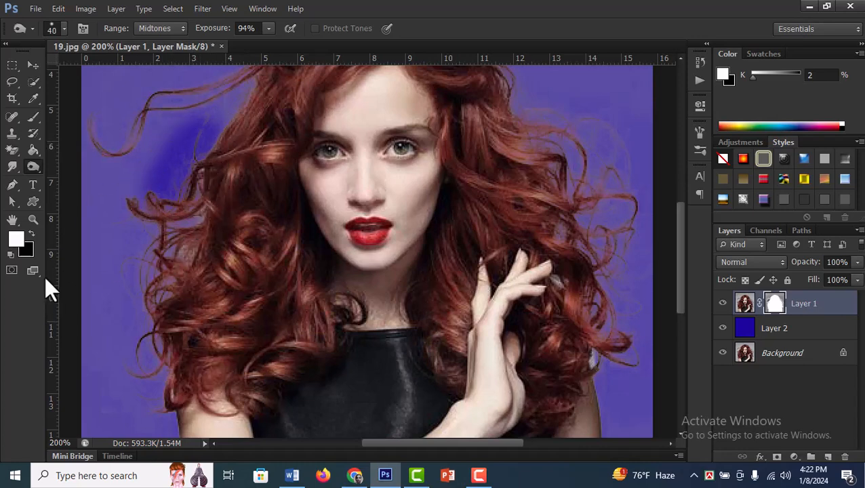
key("ctrl+z")
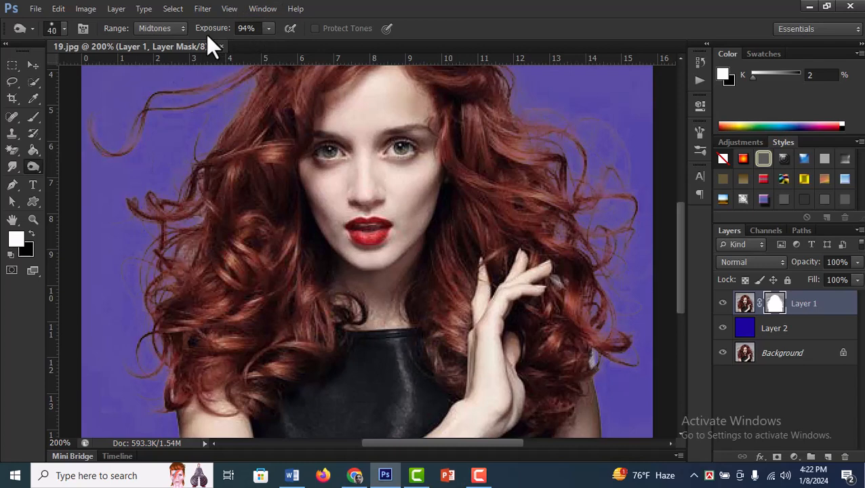
Step: Burn Layer 1's mask around the loose strands on both sides of the hair with a size 15 brush at 24% exposure
left_click(269, 31)
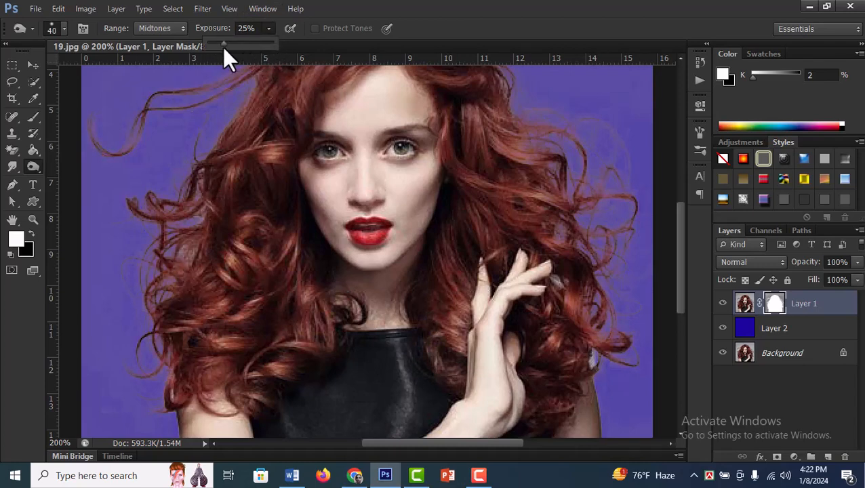
left_click_drag(223, 47, 221, 48)
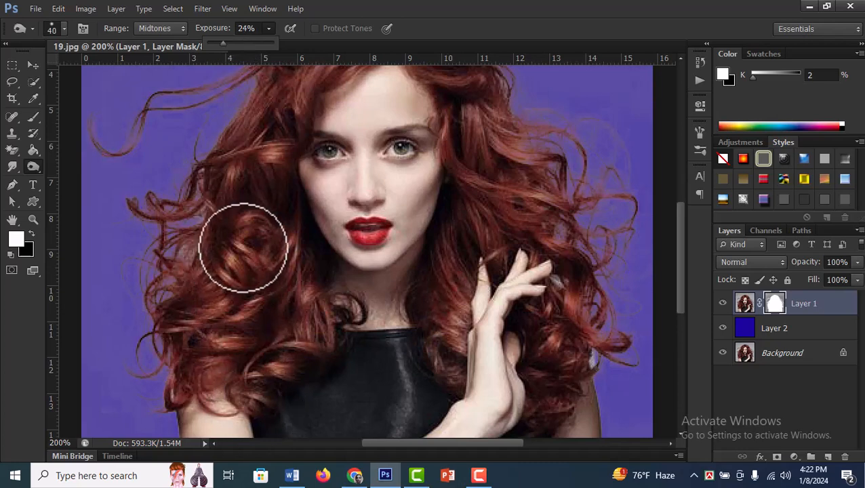
left_click(231, 173)
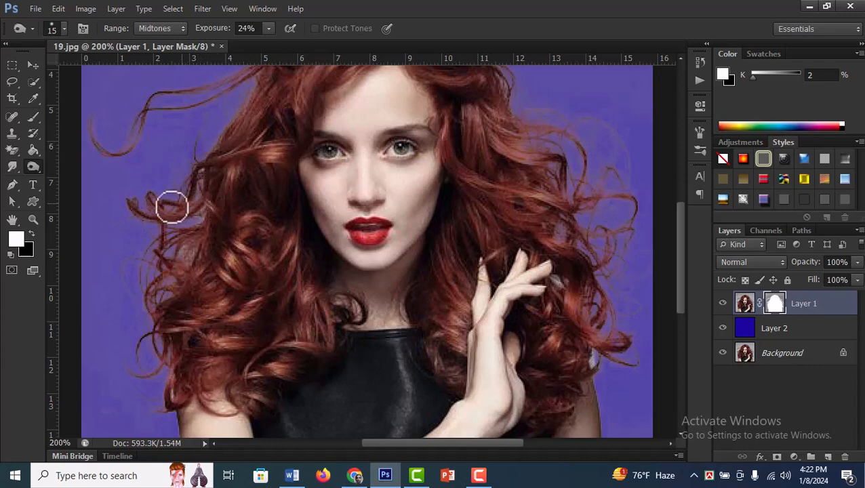
mouse_move(153, 209)
left_mouse_down()
mouse_move(135, 207)
mouse_move(180, 221)
left_mouse_up()
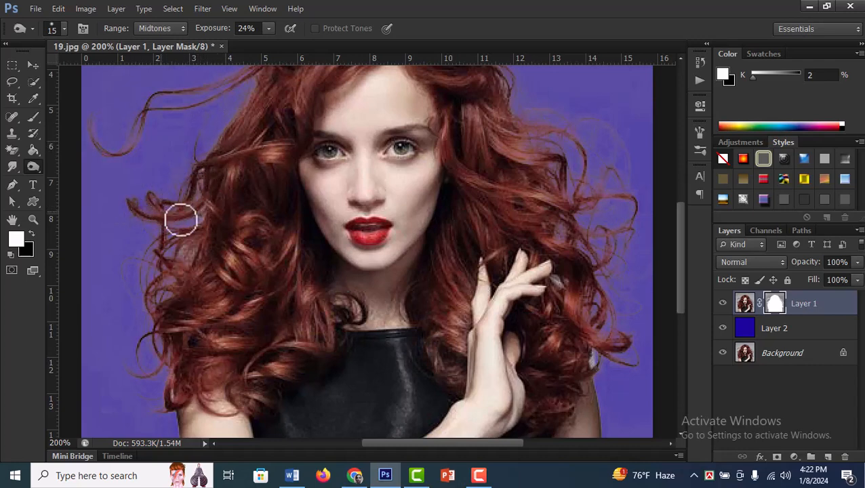
scroll(143, 188, "up", 3)
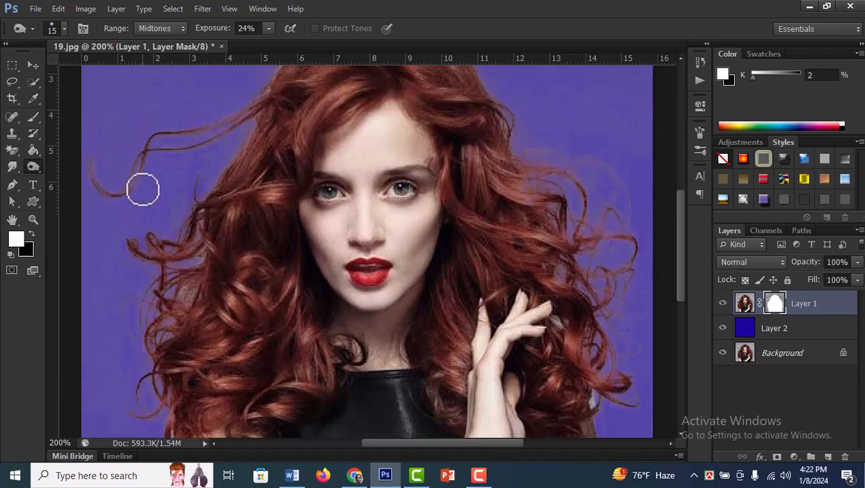
mouse_move(131, 183)
left_mouse_down()
mouse_move(114, 201)
mouse_move(94, 174)
mouse_move(95, 189)
mouse_move(120, 204)
mouse_move(90, 170)
mouse_move(96, 194)
mouse_move(124, 199)
mouse_move(152, 150)
mouse_move(214, 152)
mouse_move(168, 159)
mouse_move(272, 111)
mouse_move(263, 107)
mouse_move(269, 131)
mouse_move(288, 131)
mouse_move(323, 87)
mouse_move(342, 103)
left_mouse_up()
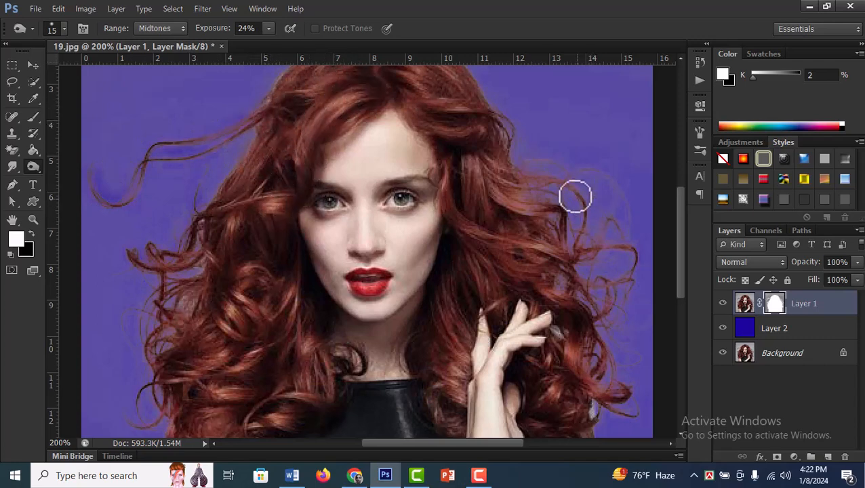
mouse_move(575, 197)
left_mouse_down()
mouse_move(540, 172)
mouse_move(579, 185)
mouse_move(535, 164)
mouse_move(580, 170)
mouse_move(616, 195)
mouse_move(622, 226)
mouse_move(588, 234)
mouse_move(622, 255)
mouse_move(632, 278)
mouse_move(588, 299)
mouse_move(574, 244)
left_mouse_up()
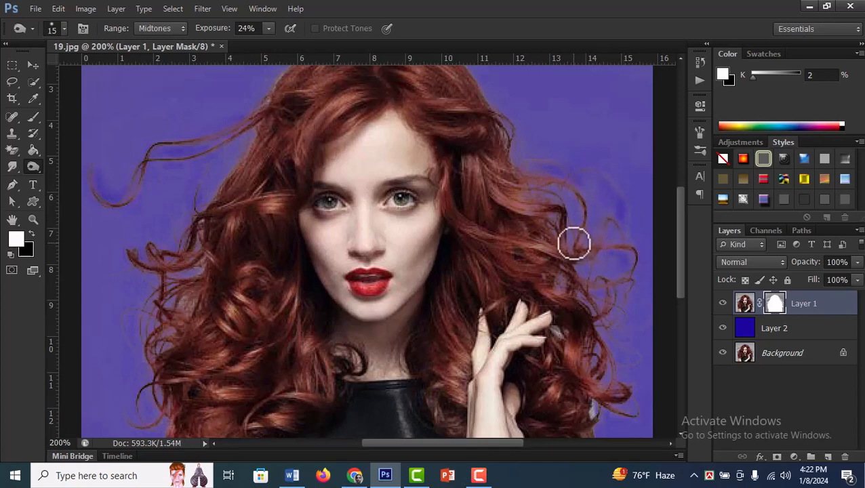
Step: Lower the Burn exposure to 14%, burn the mask around the right-hand curls, and review the whole hair outline
left_click(268, 29)
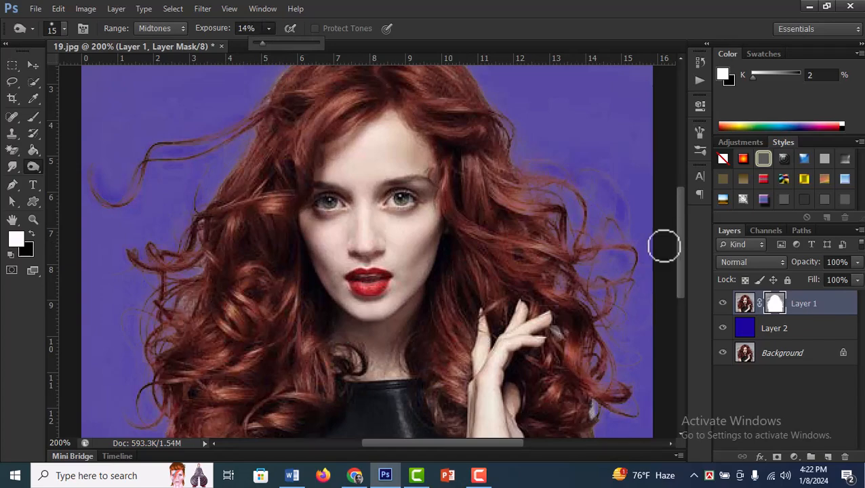
mouse_move(557, 246)
left_mouse_down()
mouse_move(535, 217)
mouse_move(534, 259)
mouse_move(556, 284)
left_mouse_up()
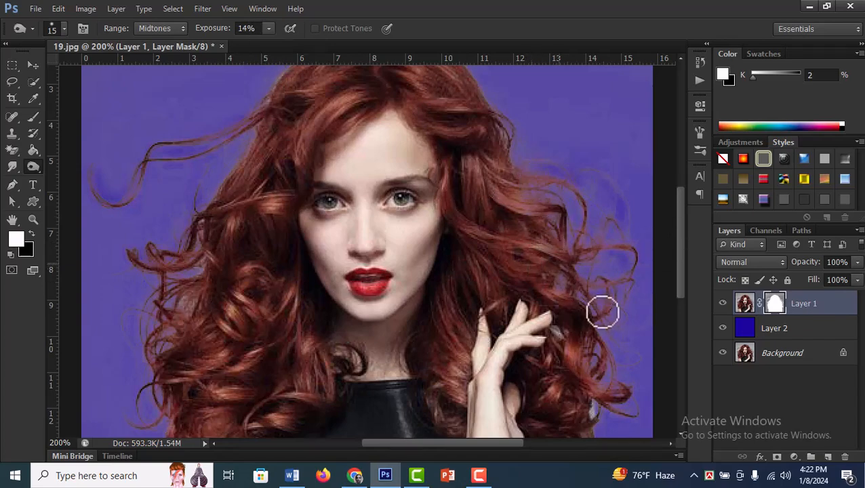
scroll(499, 173, "up", 2)
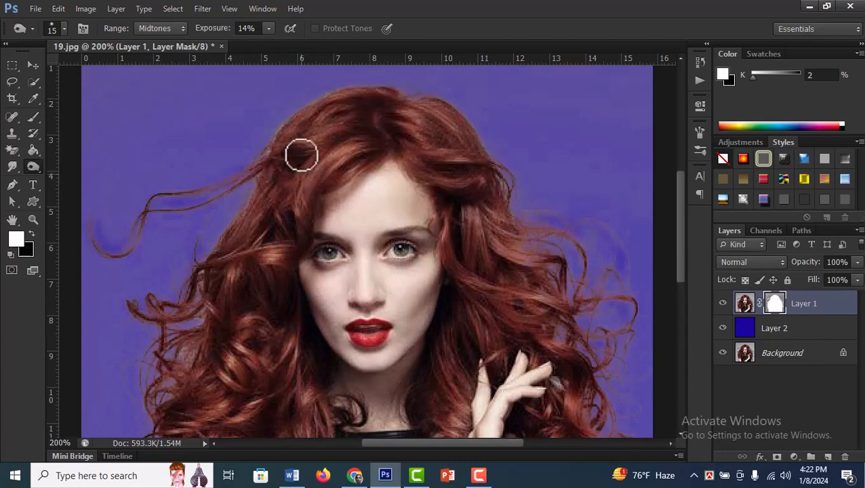
scroll(264, 241, "down", 1)
scroll(247, 249, "down", 2)
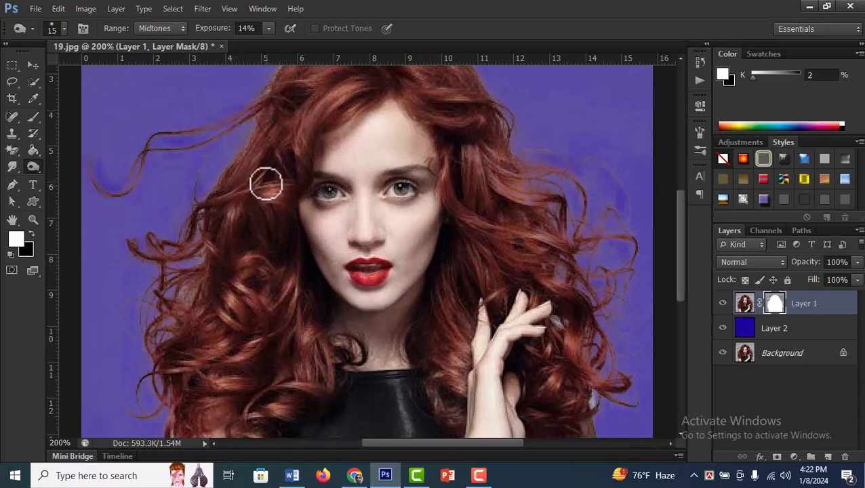
scroll(246, 310, "down", 2)
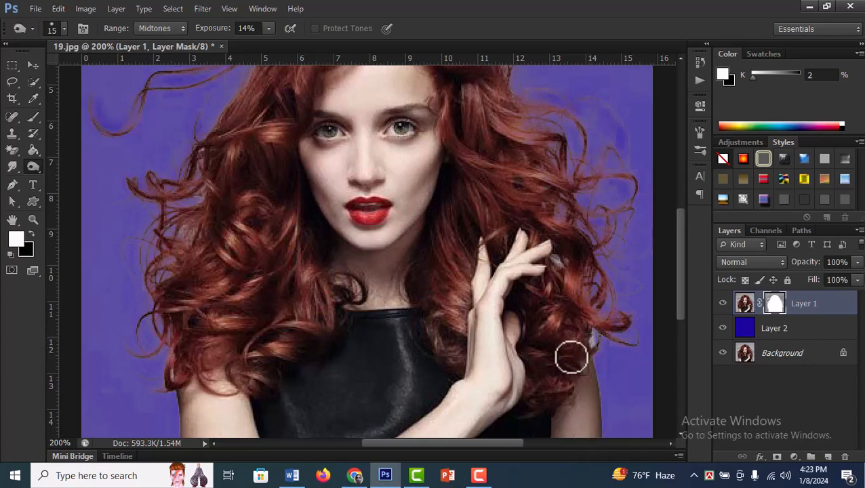
scroll(408, 174, "up", 2)
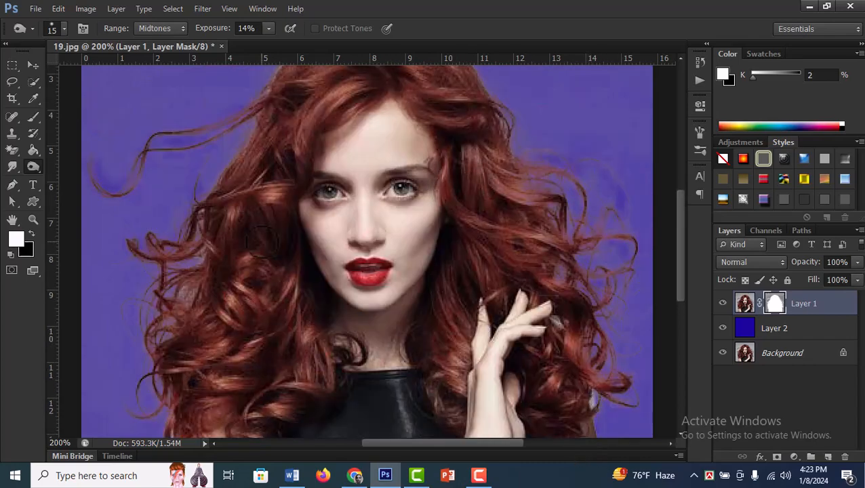
key("ctrl+minus")
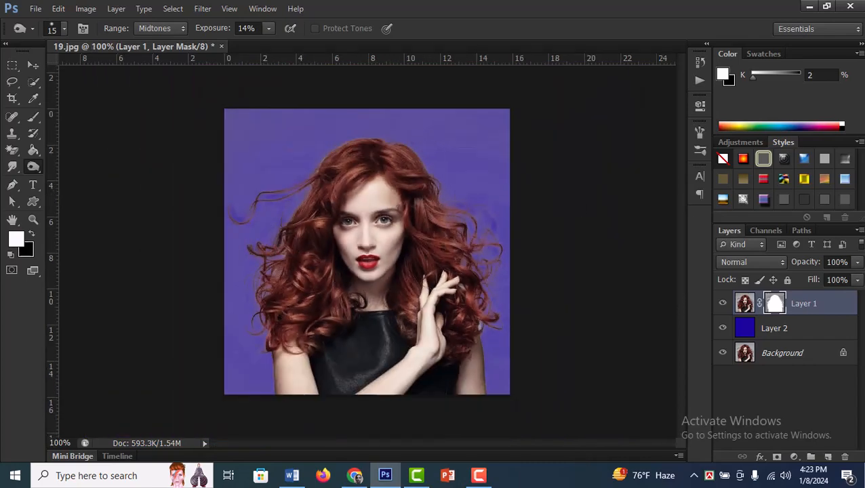
Step: Add a Color Overlay effect to Layer 2 and open the overlay colour for editing
left_click(811, 335)
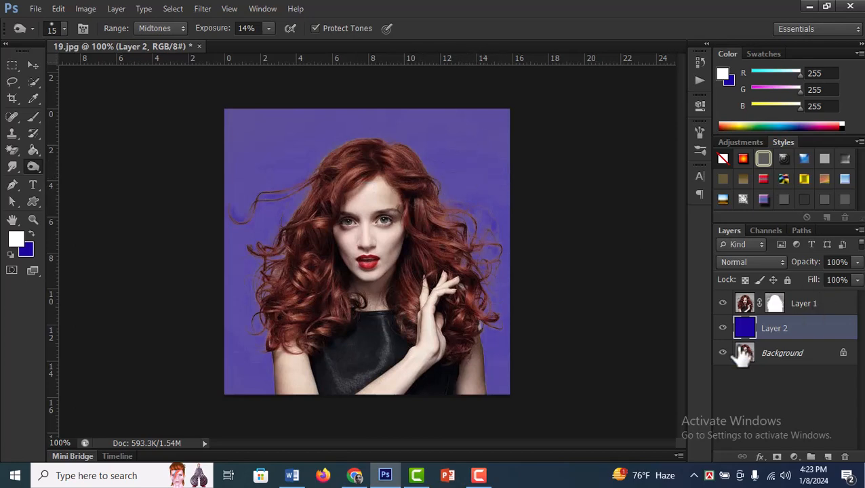
right_click(831, 337)
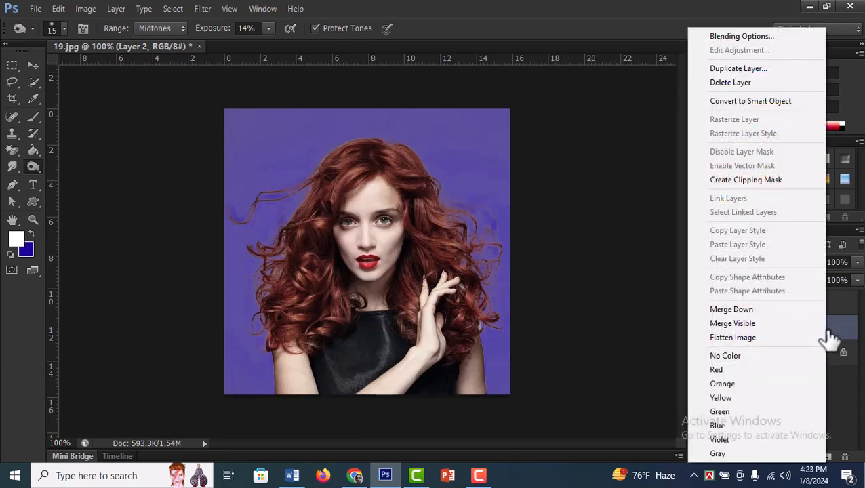
left_click(742, 37)
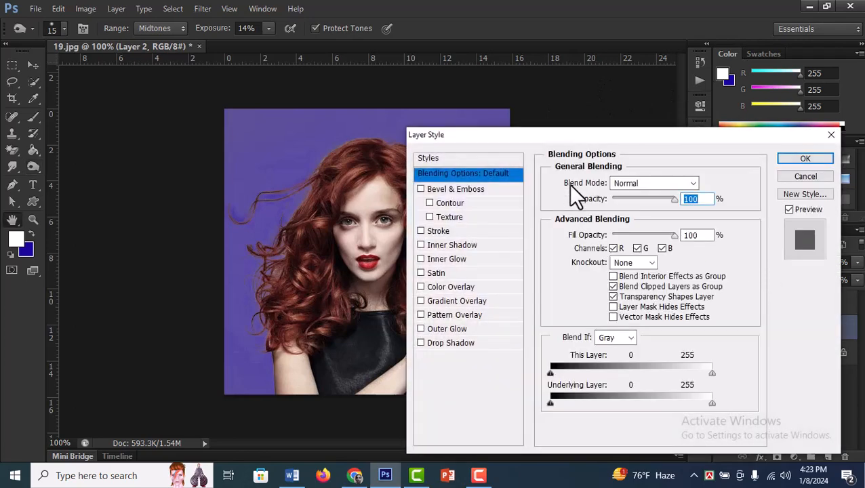
left_click_drag(725, 144, 786, 99)
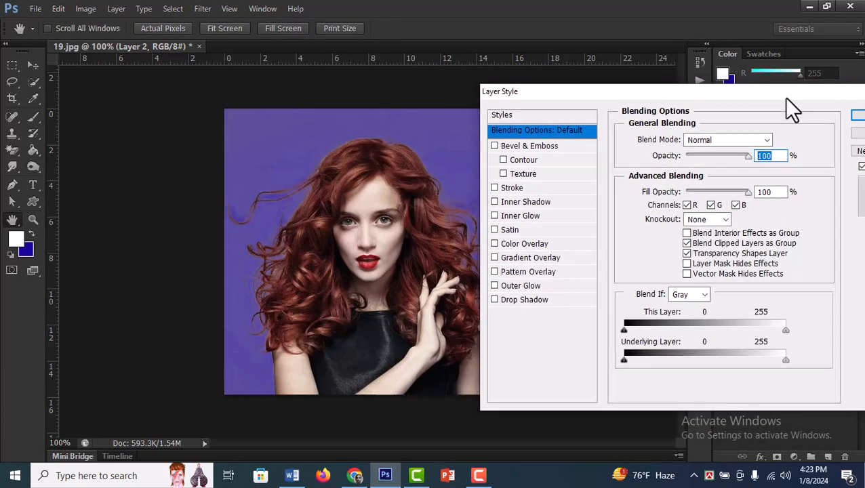
left_click(495, 242)
left_click(495, 244)
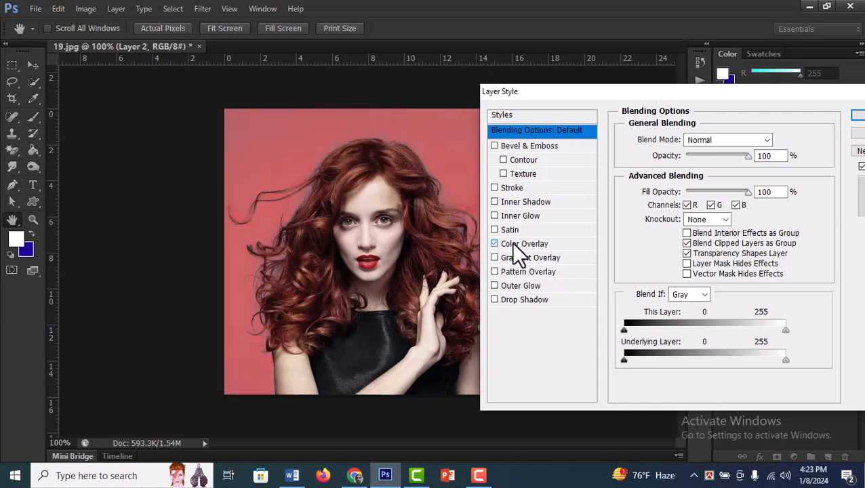
left_click(514, 244)
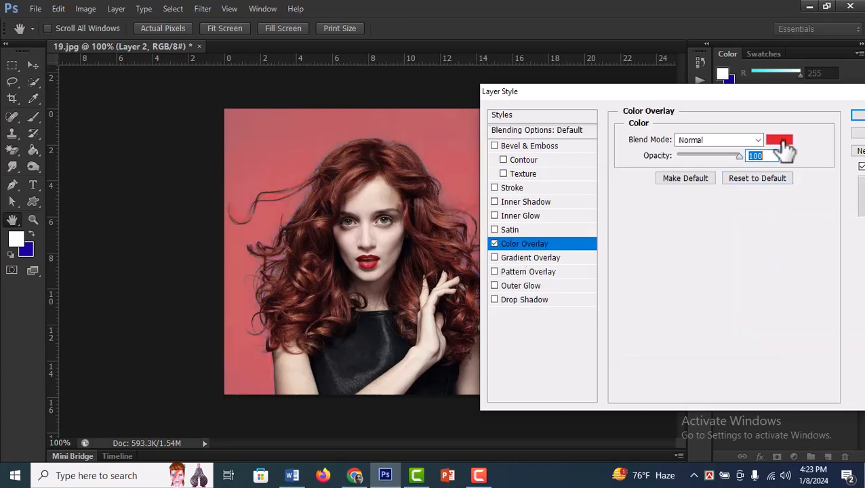
left_click(781, 143)
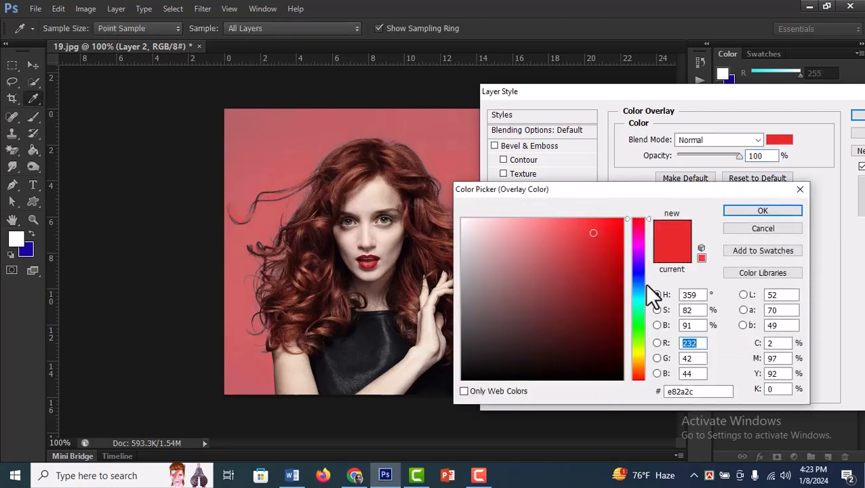
Step: Try olive, yellow-green e2f049 and blue 0654ac as Layer 2's overlay colour
left_click(606, 329)
left_click(637, 350)
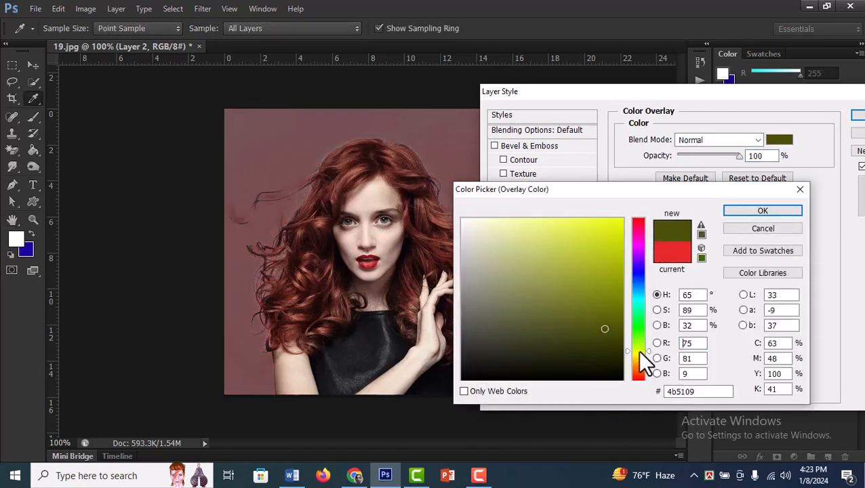
mouse_move(615, 251)
left_mouse_down()
mouse_move(614, 218)
mouse_move(617, 228)
mouse_move(574, 228)
left_mouse_up()
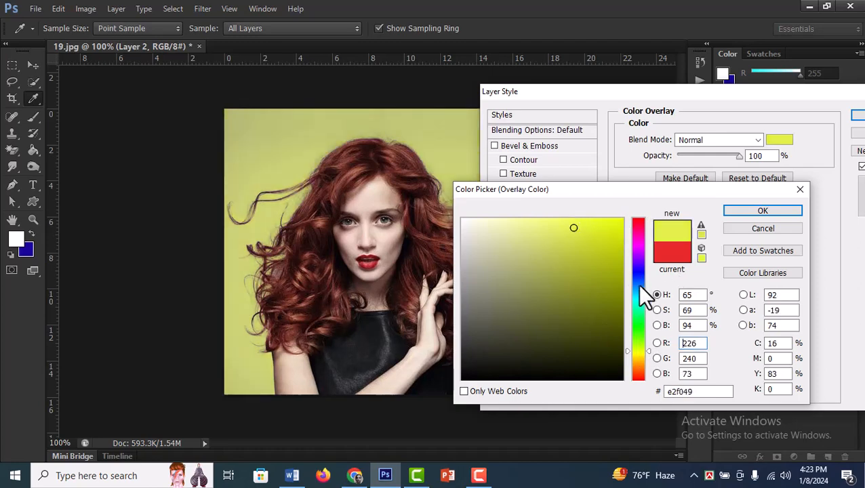
left_click(637, 284)
left_click(617, 271)
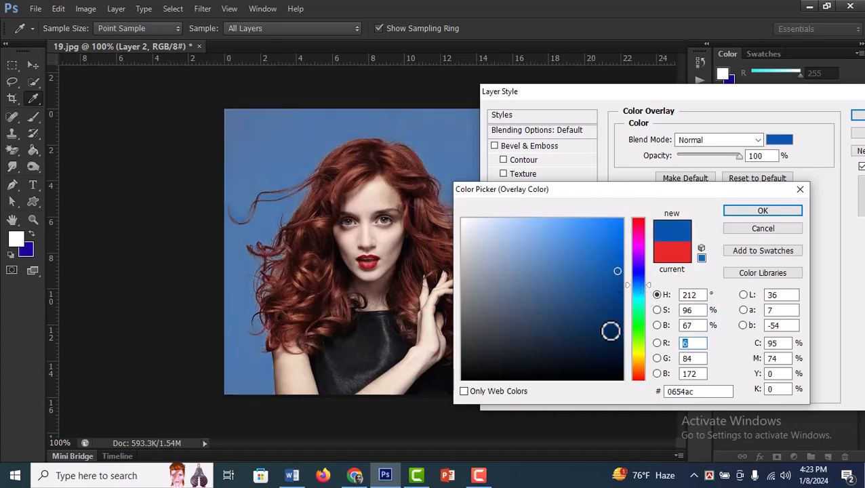
Step: Try dark blue, near-black, slate 232c36 and near-white fbfbfc shades for Layer 2's overlay
left_click(611, 330)
left_click(606, 366)
left_click(560, 368)
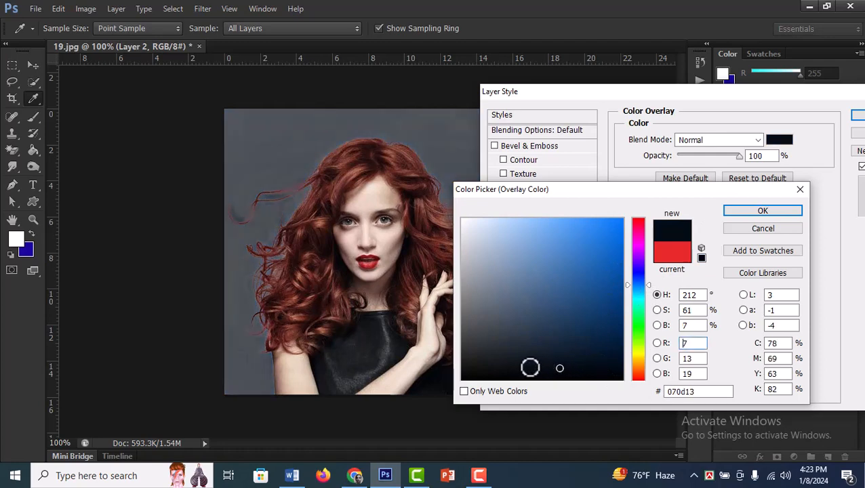
left_click(526, 363)
left_click(519, 344)
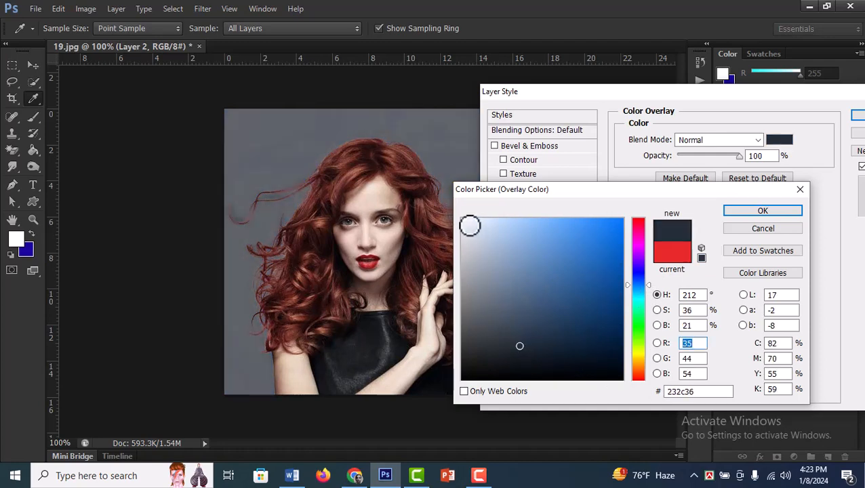
left_click_drag(470, 225, 463, 220)
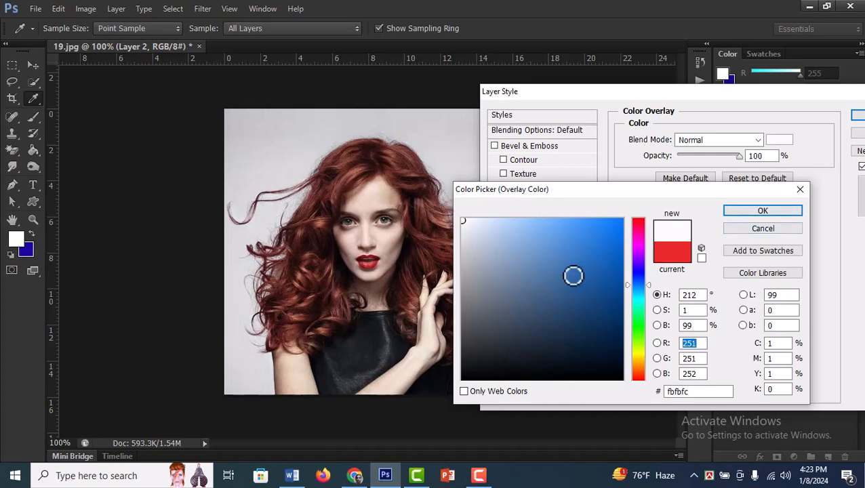
Step: Try steel blue 3379a5, white, pale blue dcecf6 and bright blue 109df6 for Layer 2's overlay
left_click(573, 275)
left_click(638, 289)
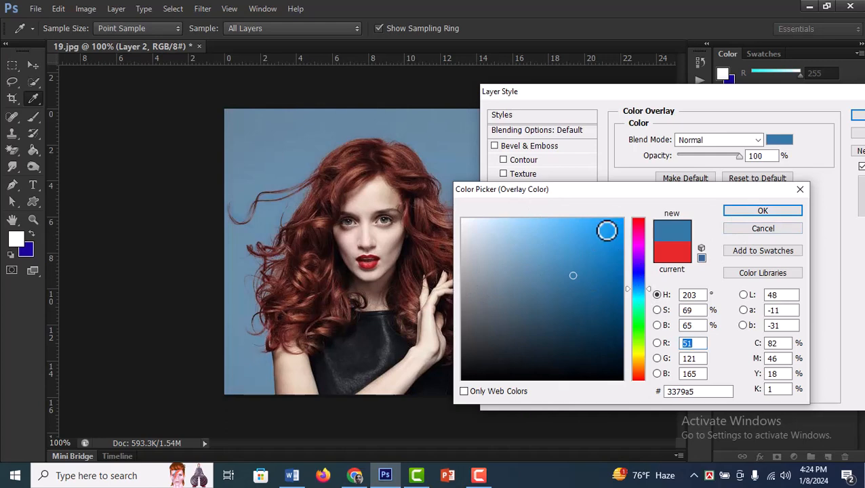
left_click(566, 227)
mouse_move(539, 238)
left_mouse_down()
mouse_move(526, 341)
mouse_move(452, 209)
left_mouse_up()
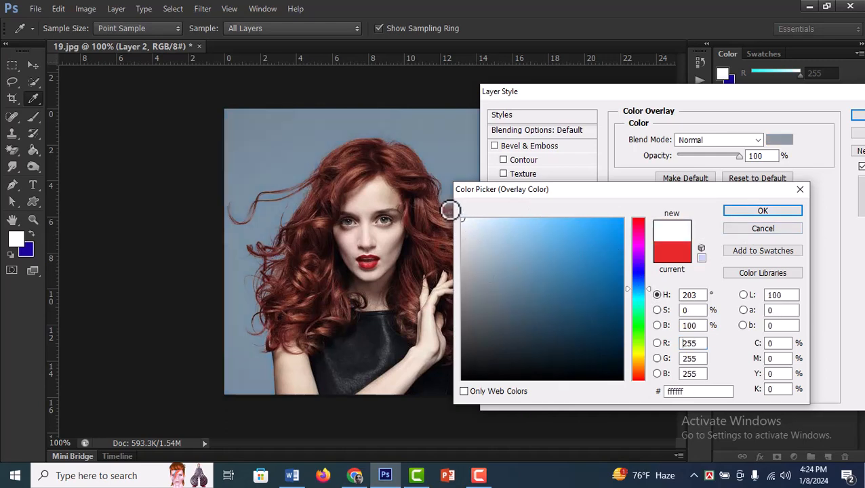
left_click(480, 225)
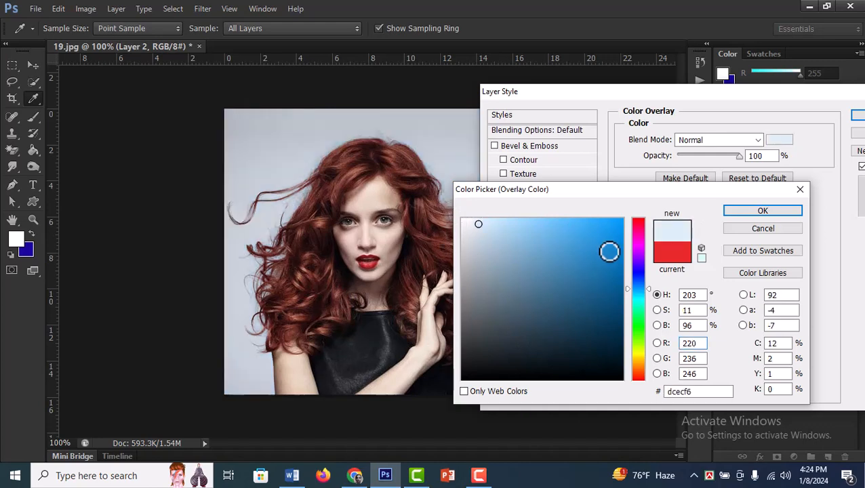
left_click(609, 251)
left_click_drag(611, 245, 612, 226)
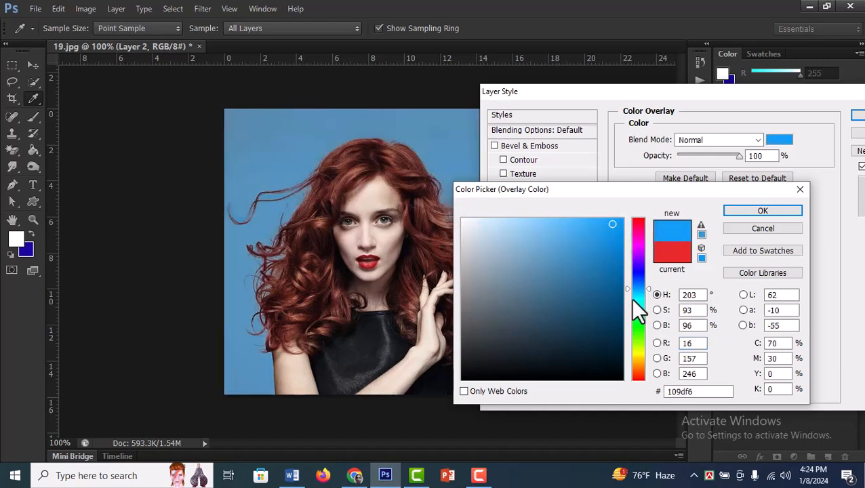
Step: Set Layer 2's overlay colour to turquoise 05ded6 and apply the layer style
left_click(631, 300)
left_click(619, 238)
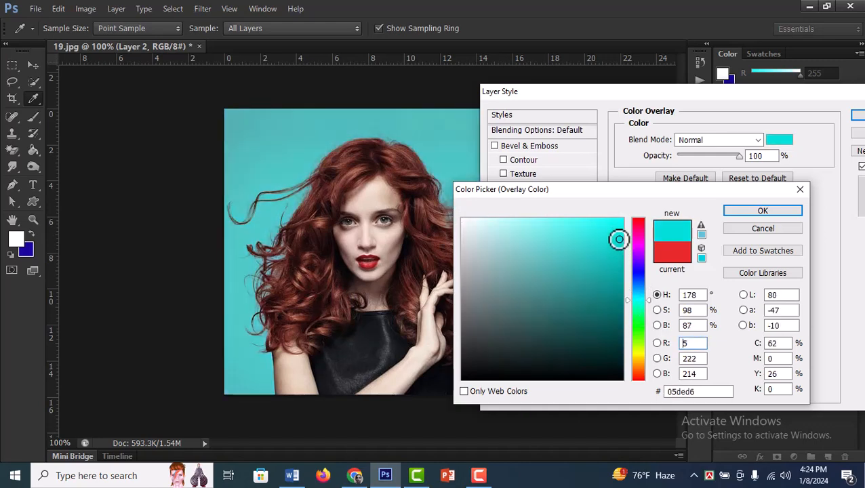
left_click(756, 212)
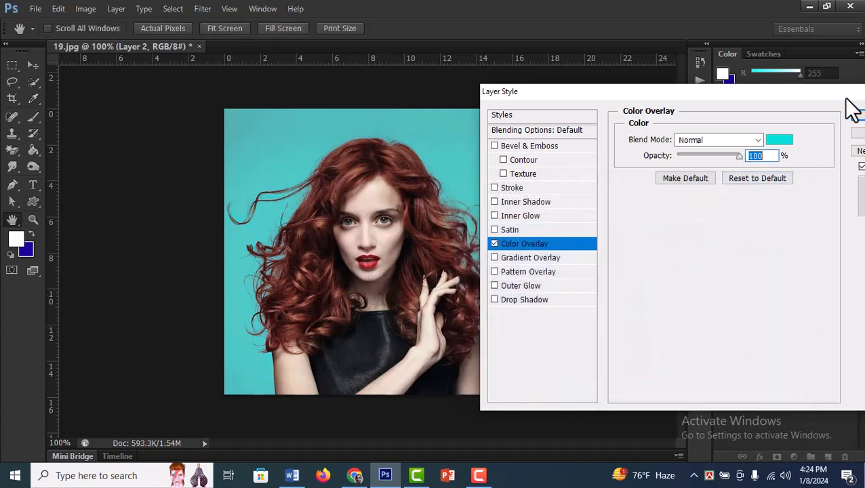
left_click(834, 121)
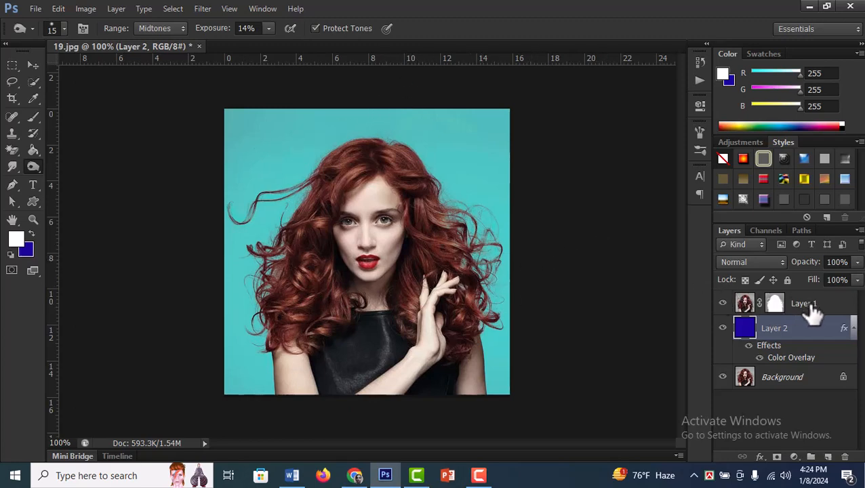
Step: Apply a Brightness/Contrast adjustment to Layer 1 with brightness -26 and contrast 22
left_click(839, 312)
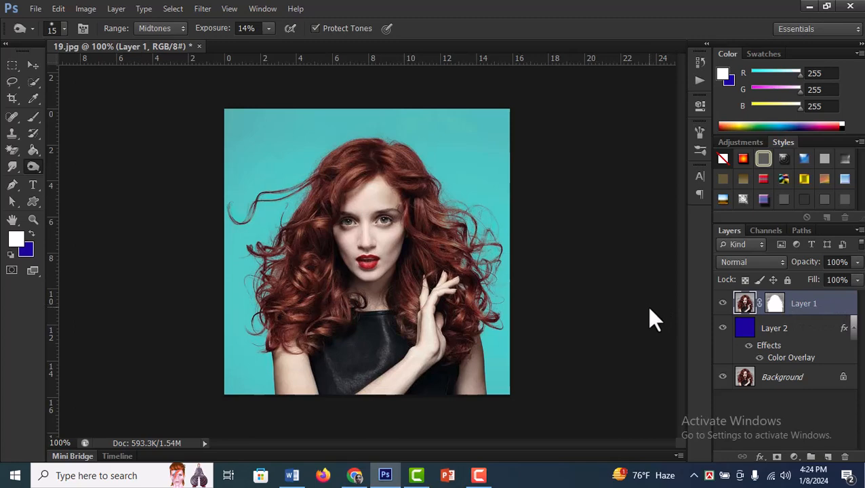
left_click(87, 10)
mouse_move(96, 43)
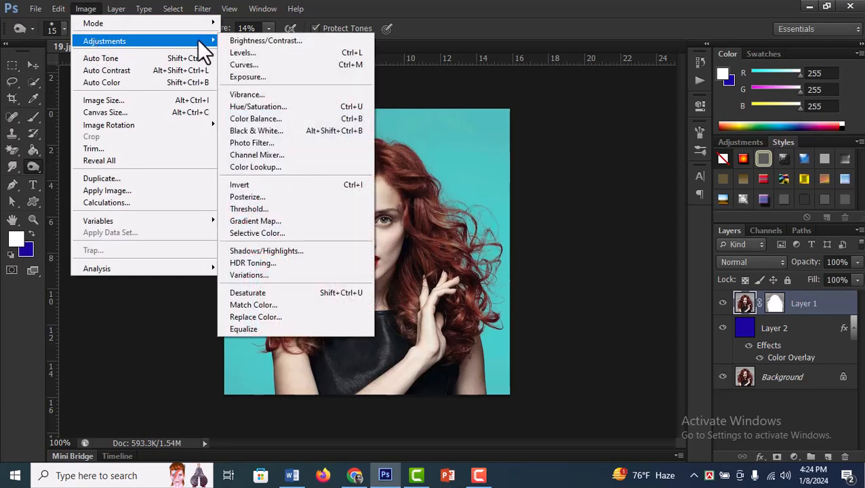
left_click(286, 38)
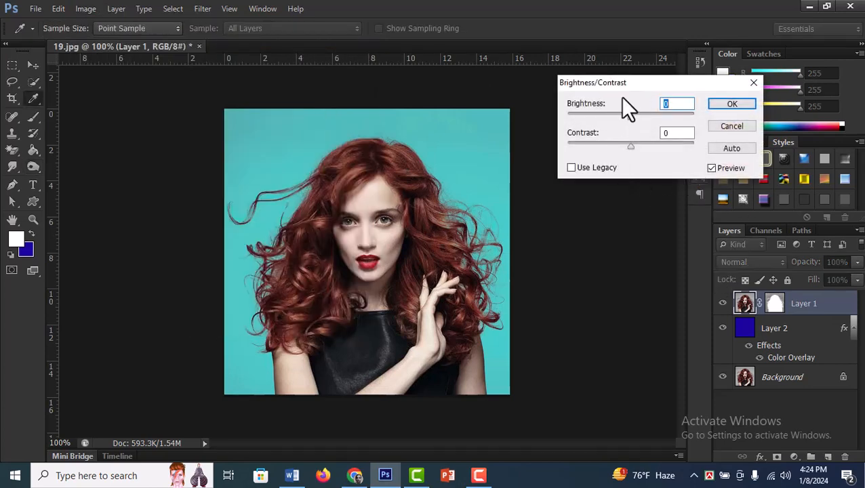
left_click_drag(628, 116, 645, 145)
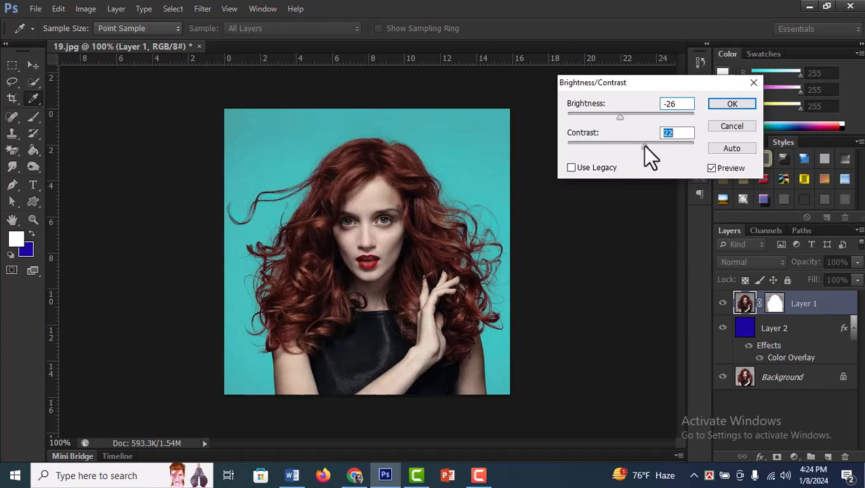
left_click(717, 103)
key("o")
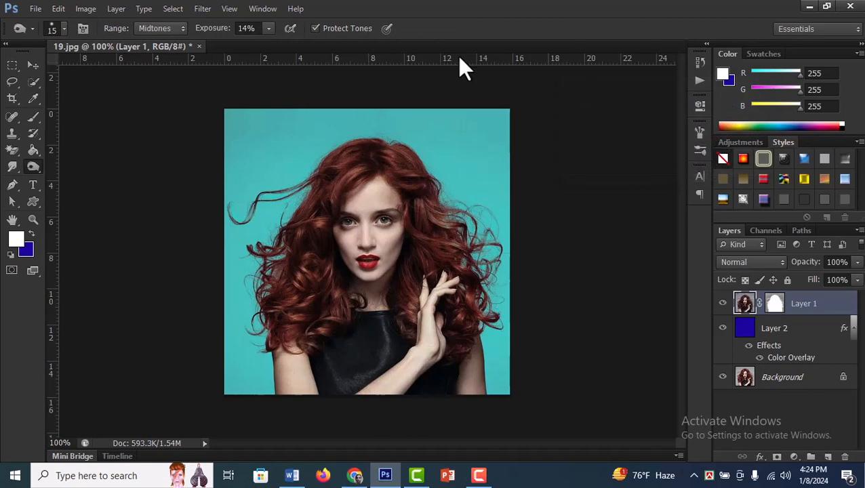
Step: Brighten Layer 1 with a Curves adjustment that maps RGB input 116 to output 135
left_click(78, 9)
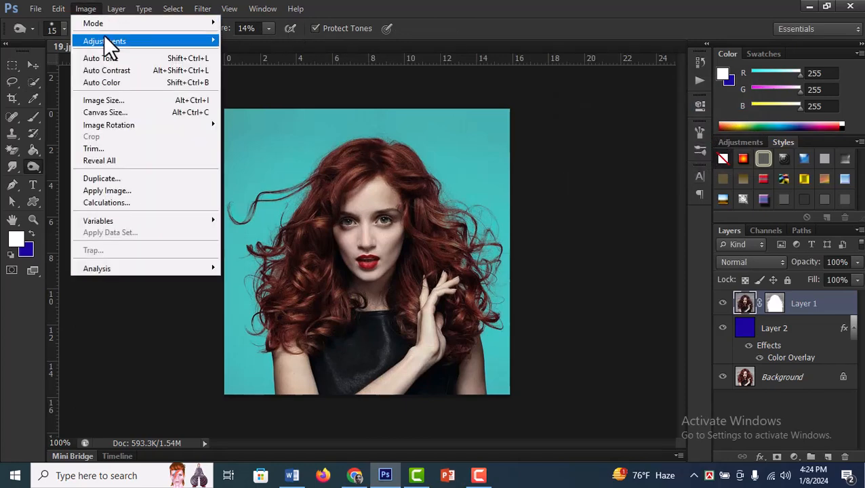
mouse_move(106, 39)
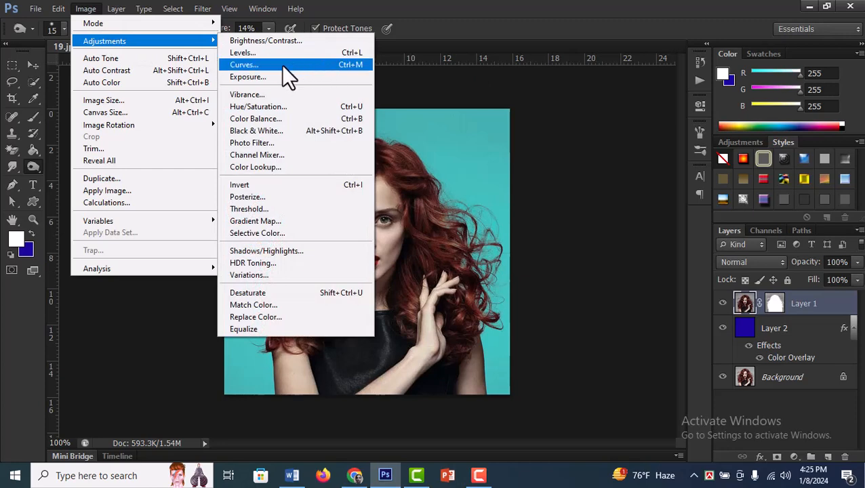
left_click(289, 65)
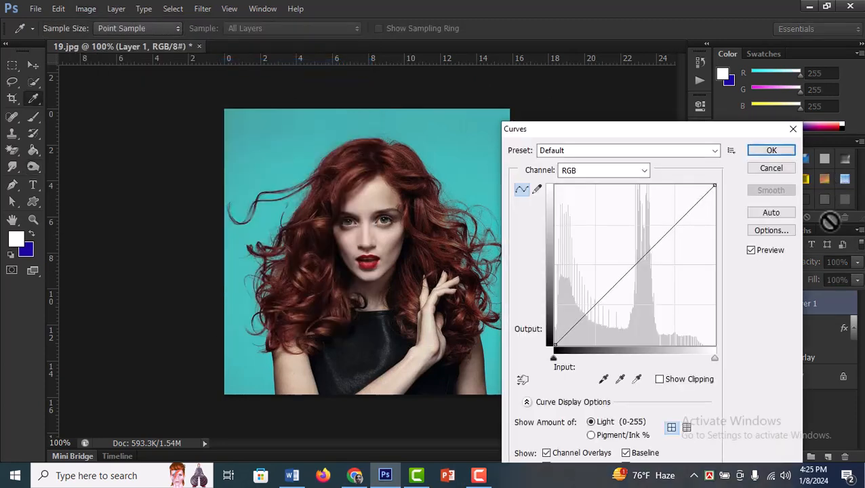
left_click(628, 261)
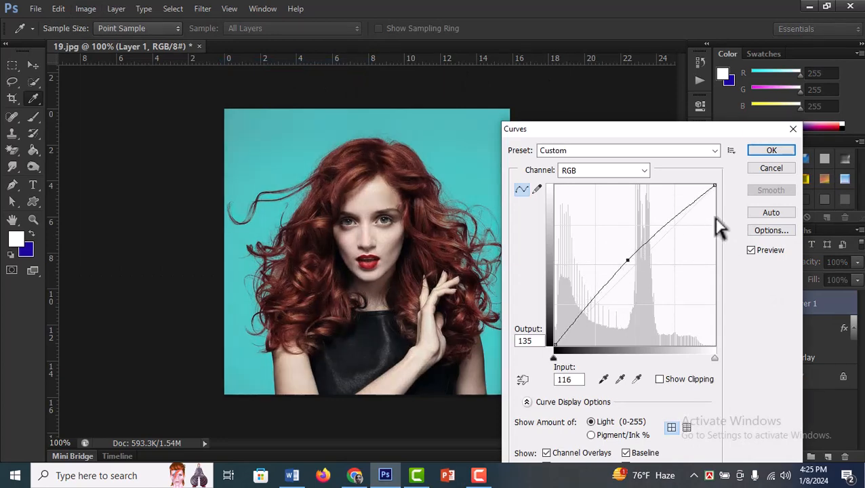
left_click(769, 156)
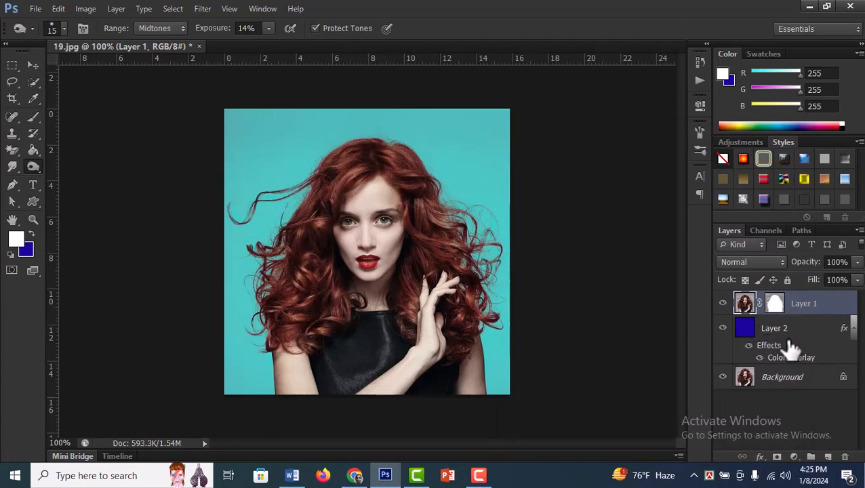
Step: Merge Layer 1 and Layer 2 into a single layer
left_click(807, 335, "shift")
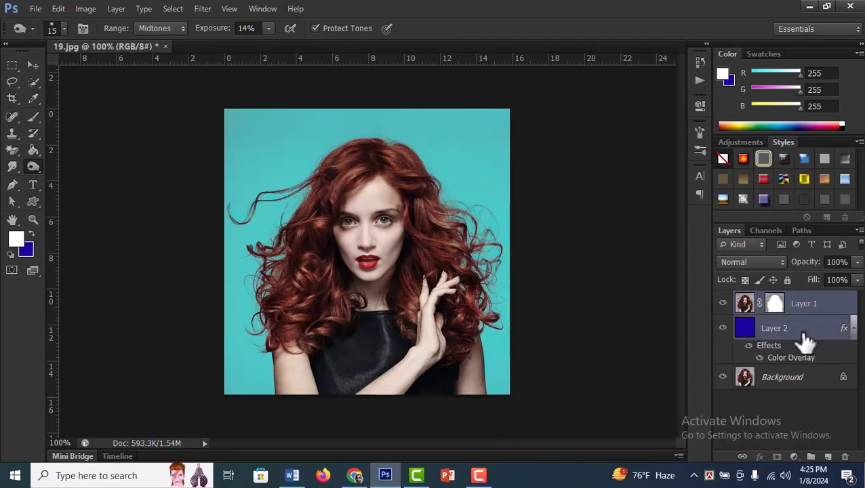
key("ctrl+e")
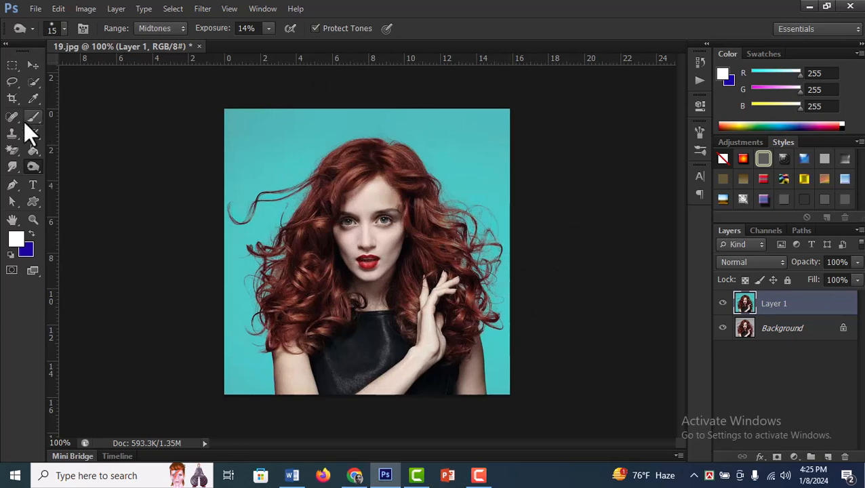
Step: Try to extend the image canvas past its right edge with the Crop tool at the 1 x 1 (Square) ratio
left_click(11, 97)
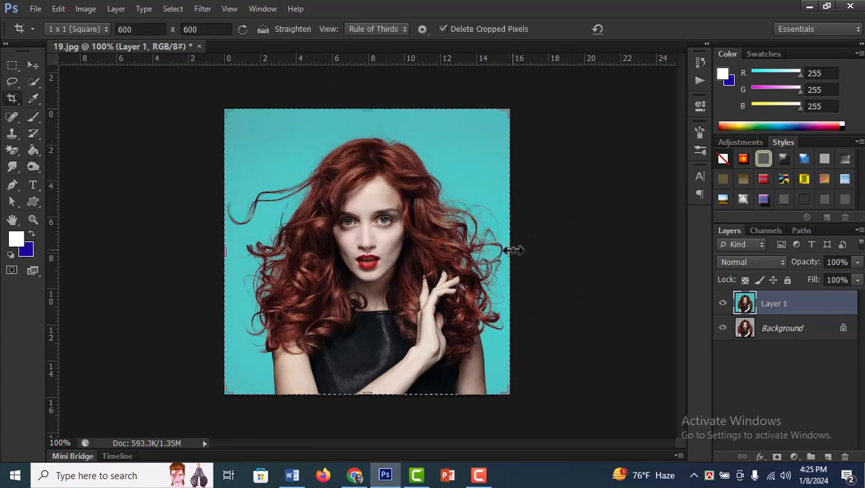
mouse_move(514, 252)
left_mouse_down()
mouse_move(557, 253)
mouse_move(512, 253)
left_mouse_up()
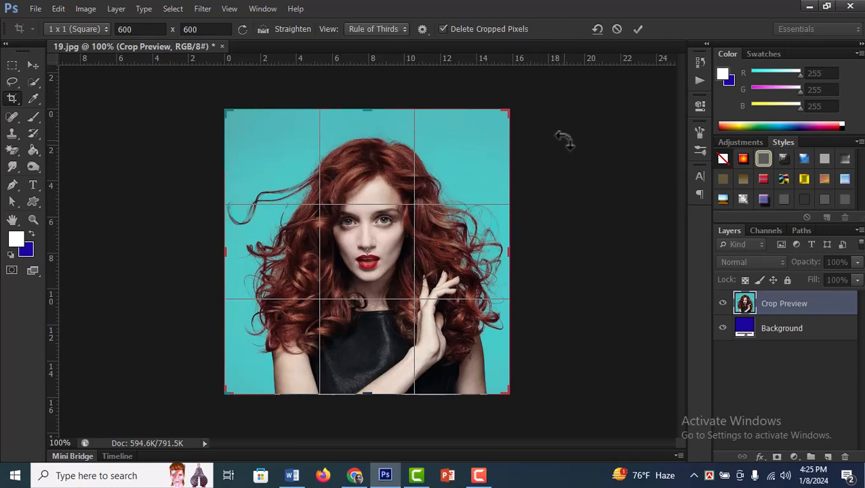
left_click(37, 66)
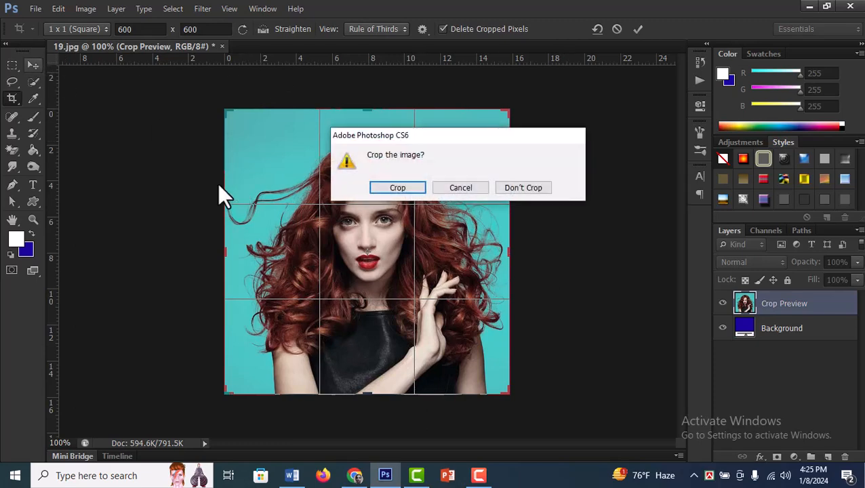
left_click(418, 186)
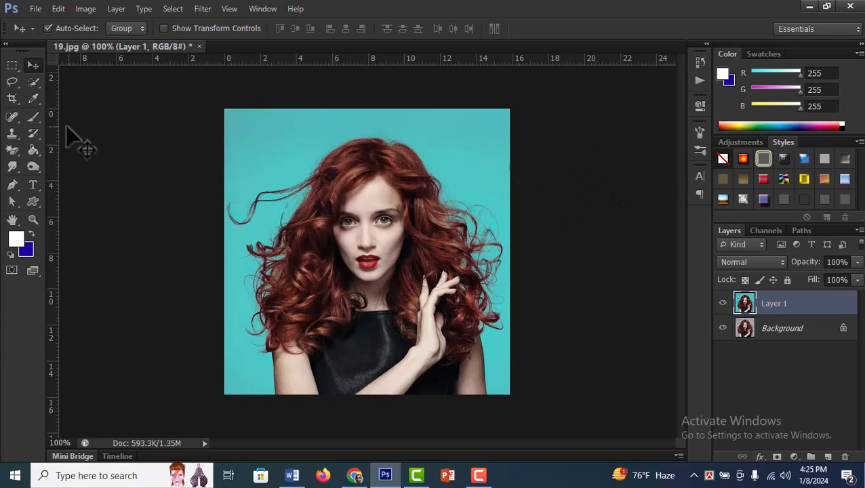
left_click(14, 100)
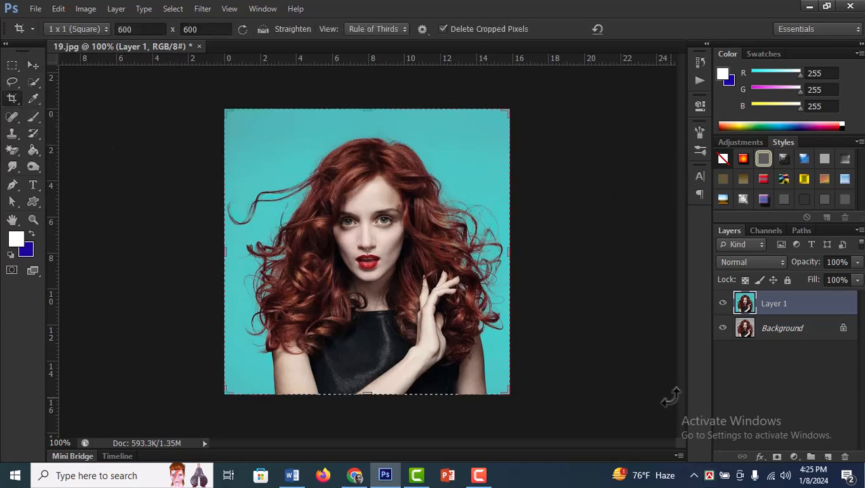
mouse_move(507, 251)
left_mouse_down()
mouse_move(526, 252)
mouse_move(505, 246)
mouse_move(510, 261)
left_mouse_up()
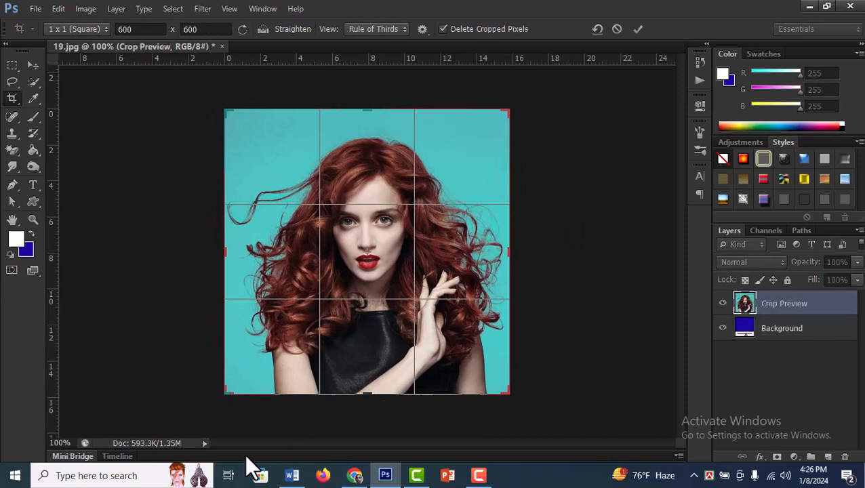
key("Return")
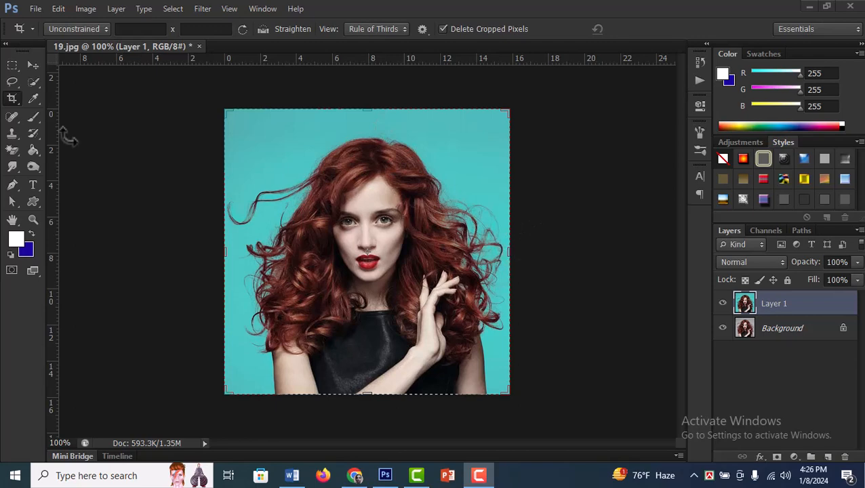
Step: Extend the canvas rightward to about double width with an unconstrained crop, and move Layer 1 into the new area beside the original photo
left_click(11, 98)
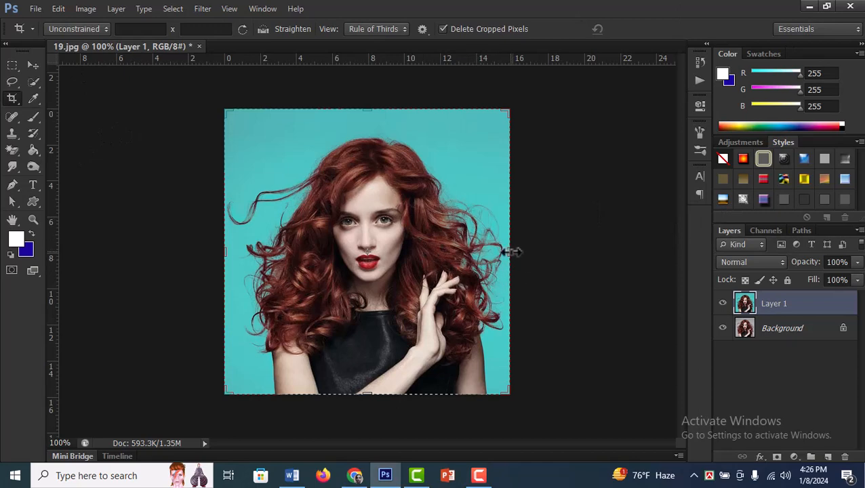
left_click_drag(510, 252, 649, 257)
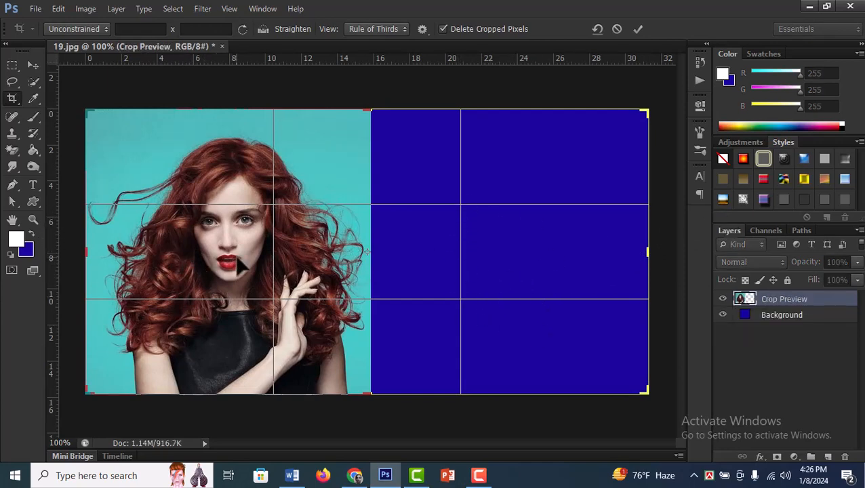
left_click(30, 66)
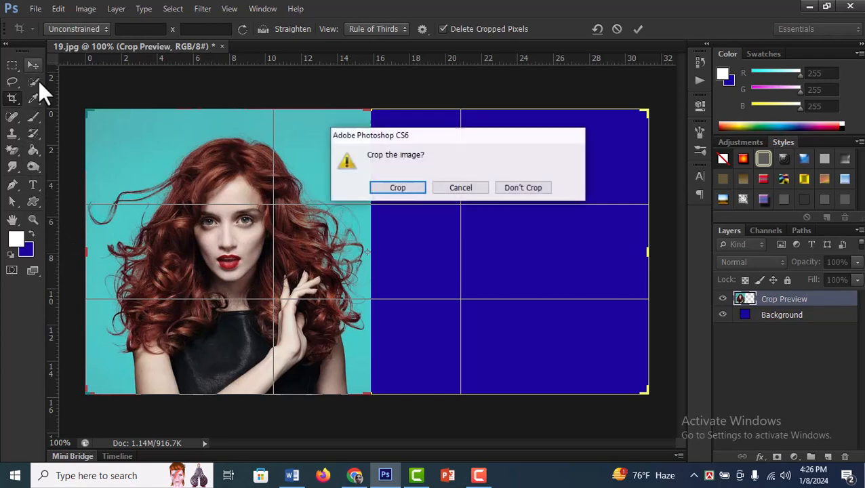
left_click(408, 187)
left_click_drag(352, 198, 642, 202)
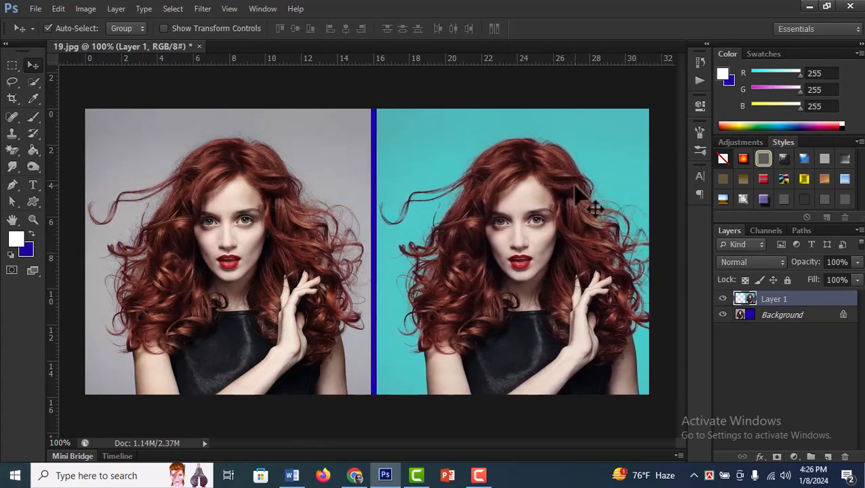